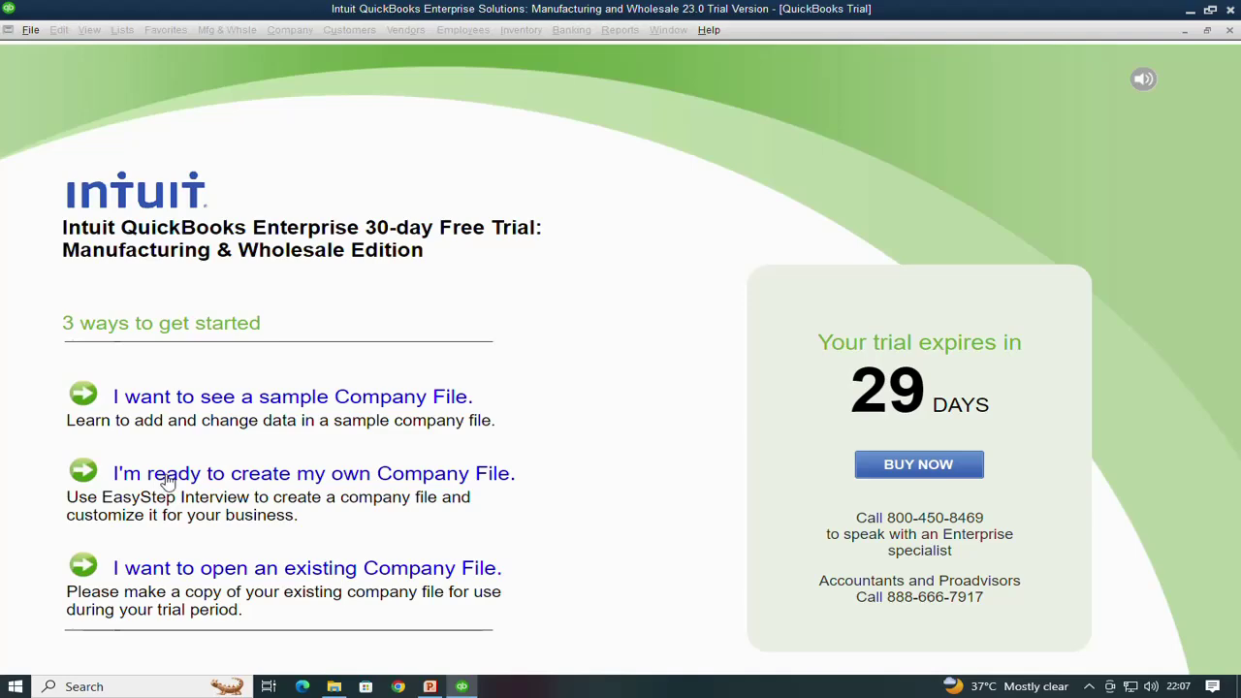
Start a new company file of your own with yourself as the admin, and begin setup
{"action": "left_click", "coordinate": [167, 480]}
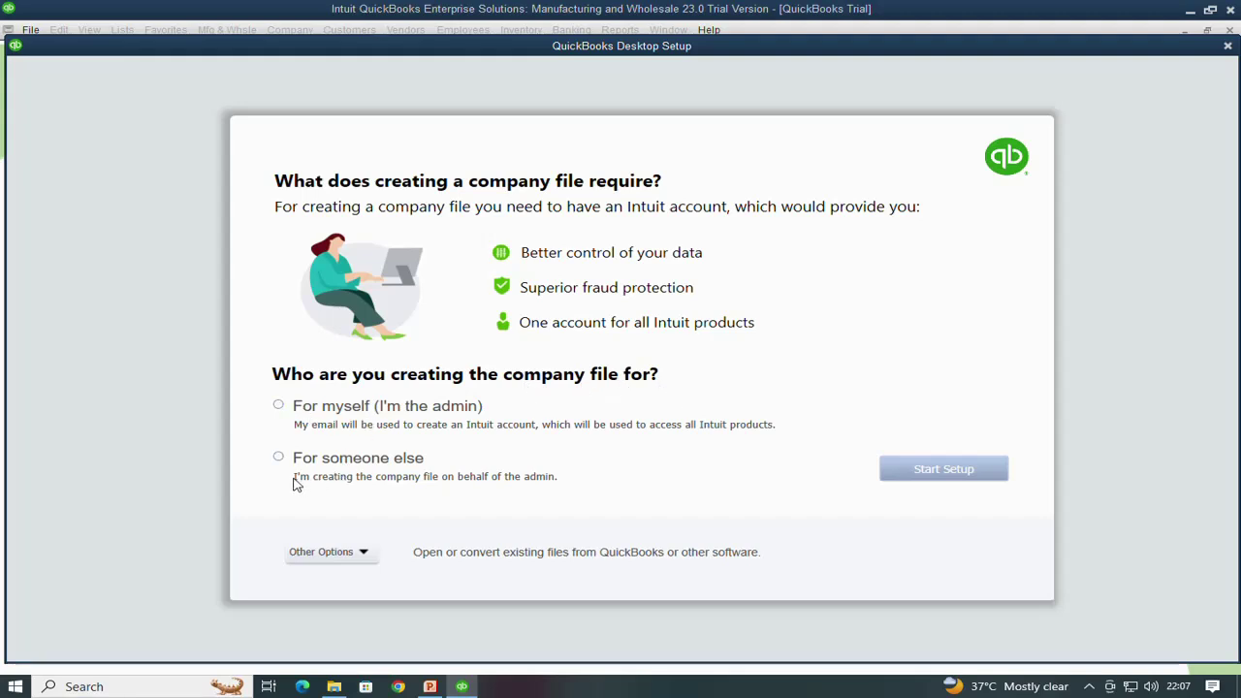
{"action": "left_click", "coordinate": [279, 407]}
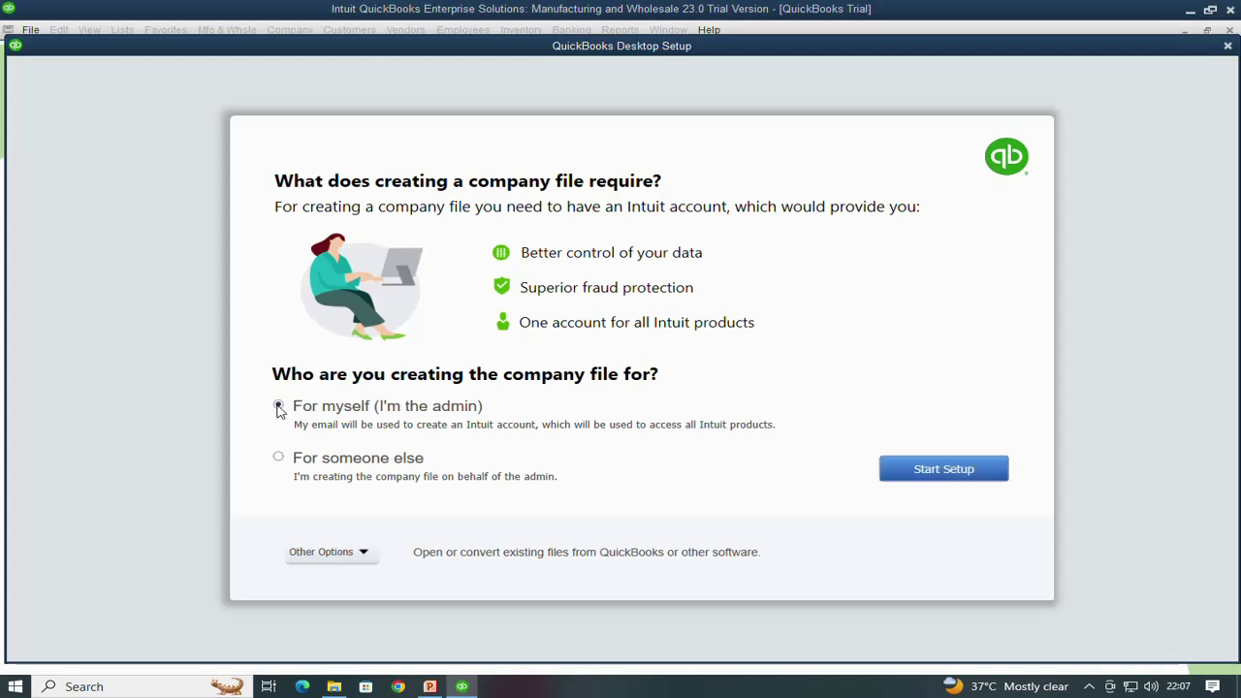
{"action": "left_click", "coordinate": [922, 471]}
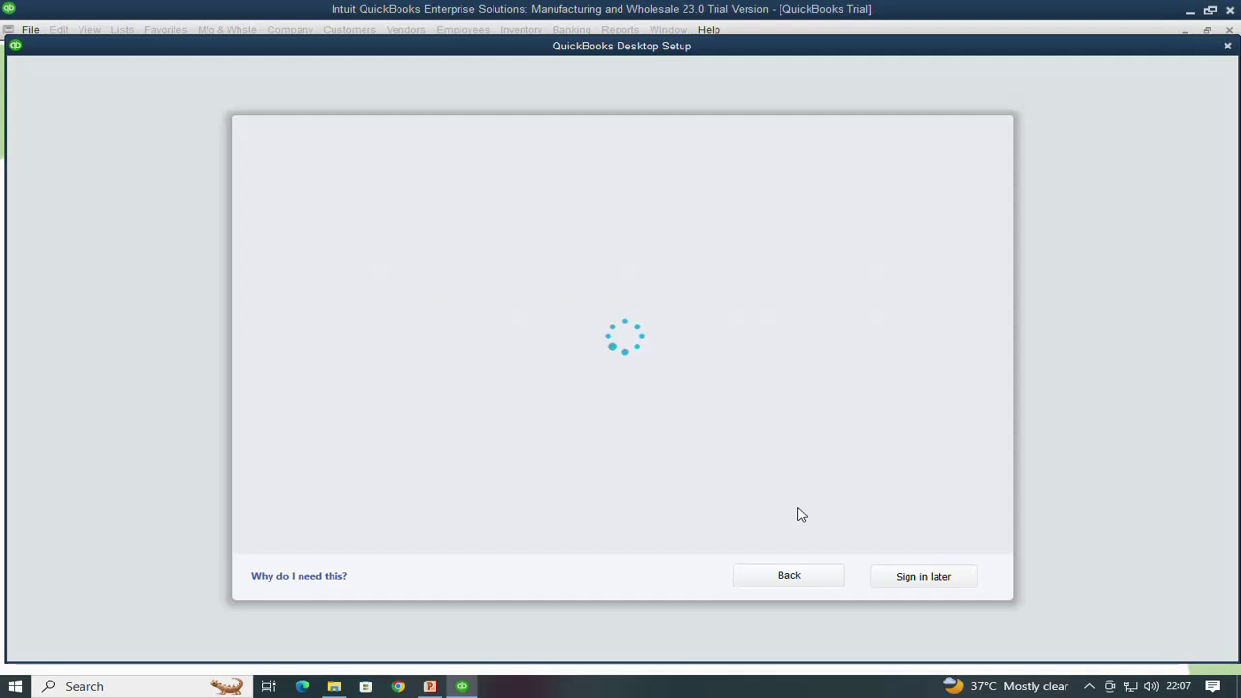
Skip sign-in and enter 'Max Trading Corporation LLC' as the business name
{"action": "left_click", "coordinate": [928, 580]}
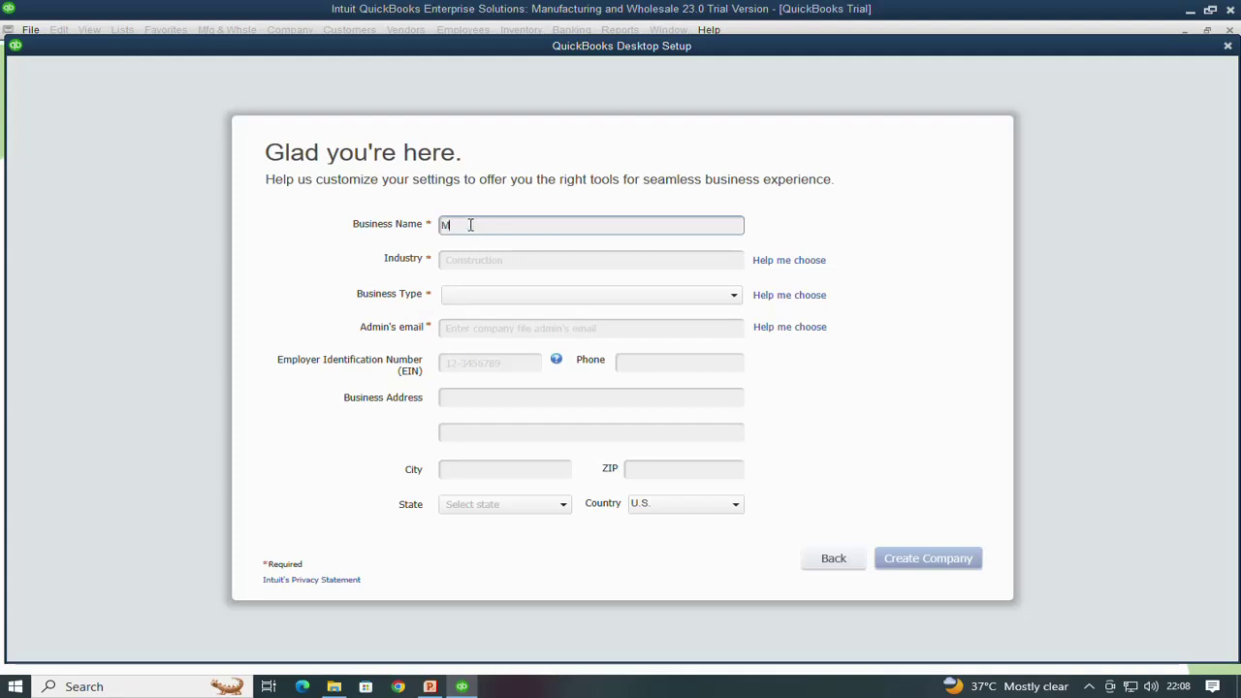
{"action": "type", "text": "ax Trading Corporation LLC"}
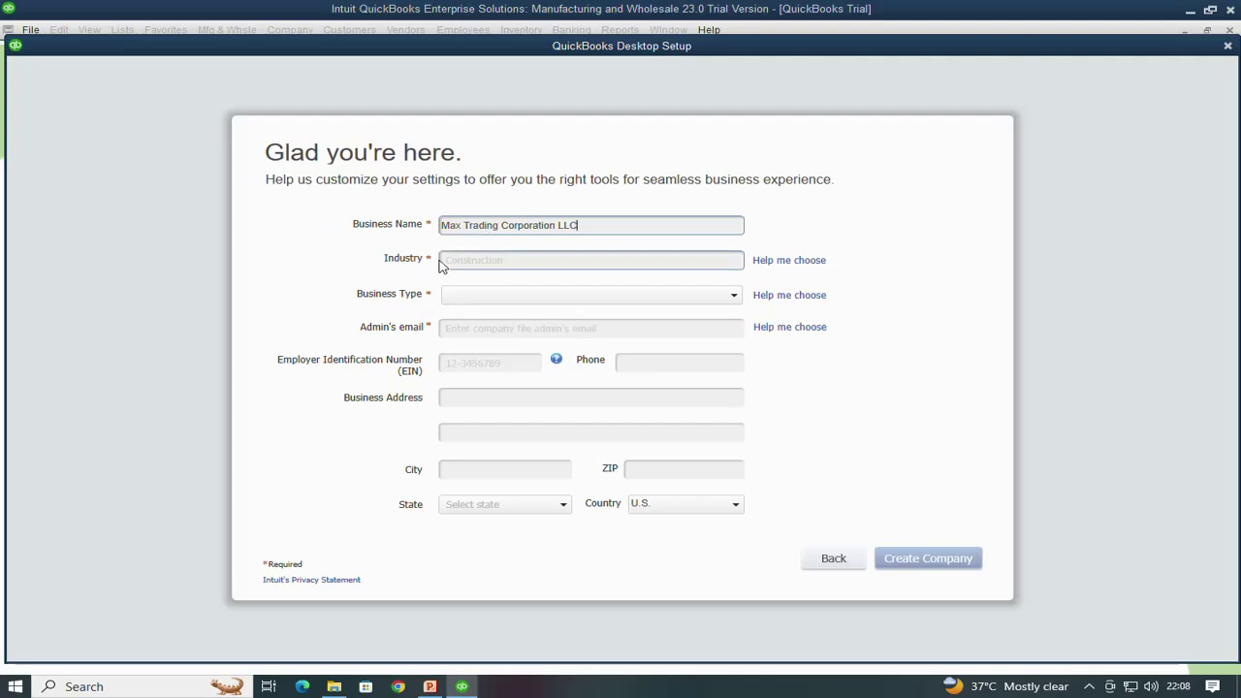
{"action": "left_click", "coordinate": [448, 266]}
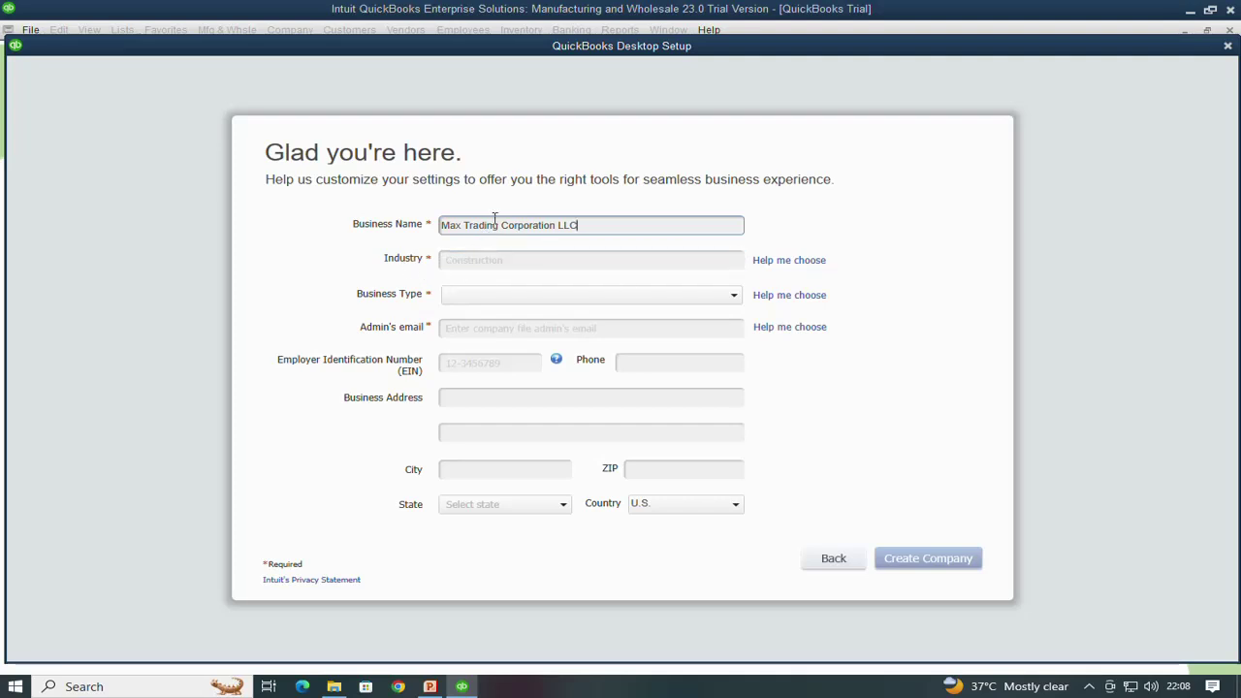
{"action": "left_click", "coordinate": [786, 263]}
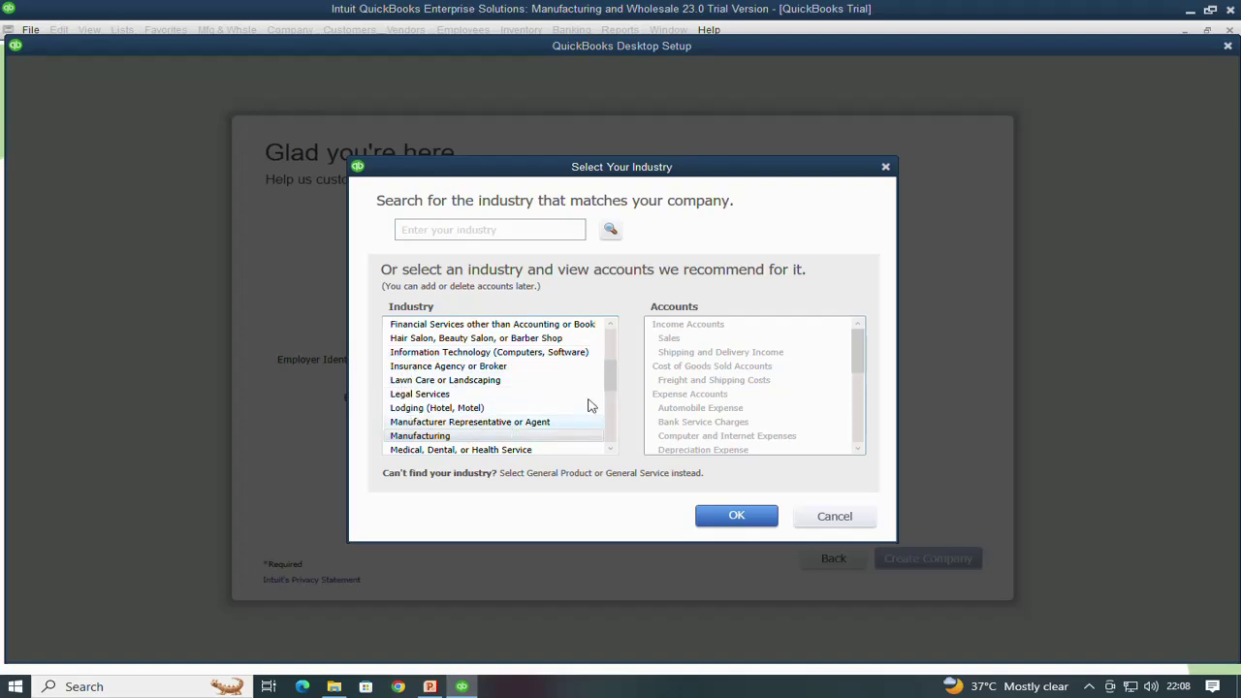
Choose Wholesale Distribution and Sales as the company's industry
{"action": "left_click_drag", "start_coordinate": [609, 379], "coordinate": [611, 432]}
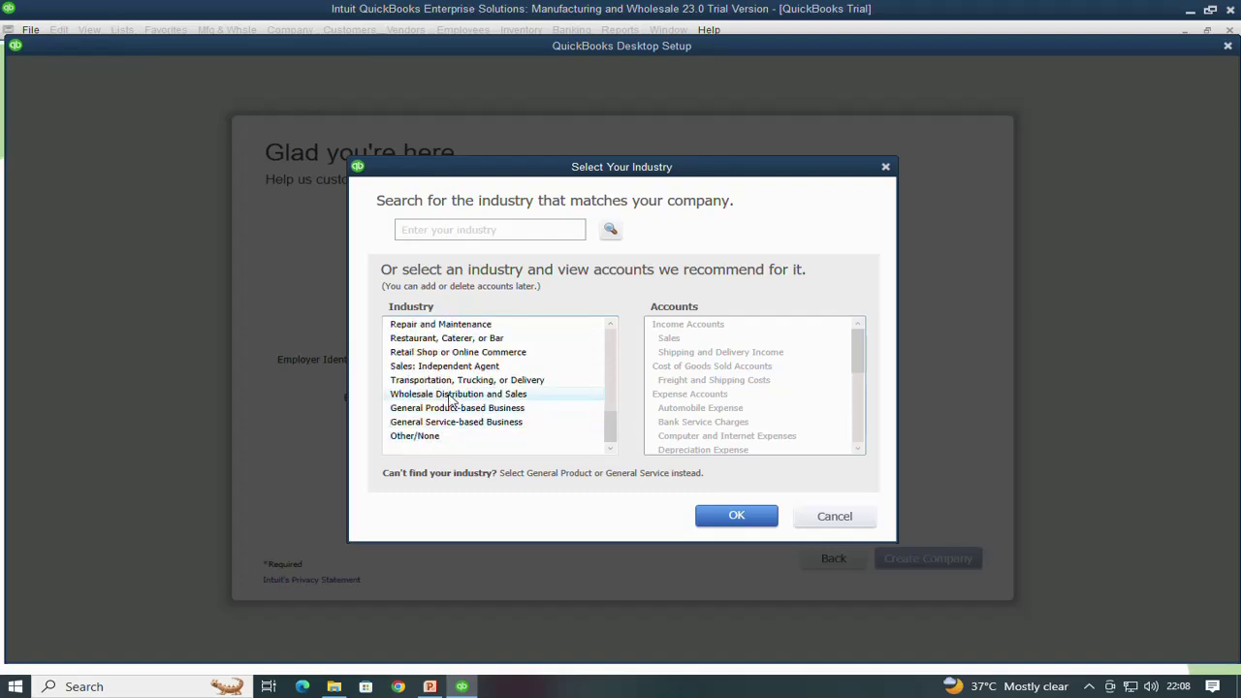
{"action": "left_click", "coordinate": [451, 398]}
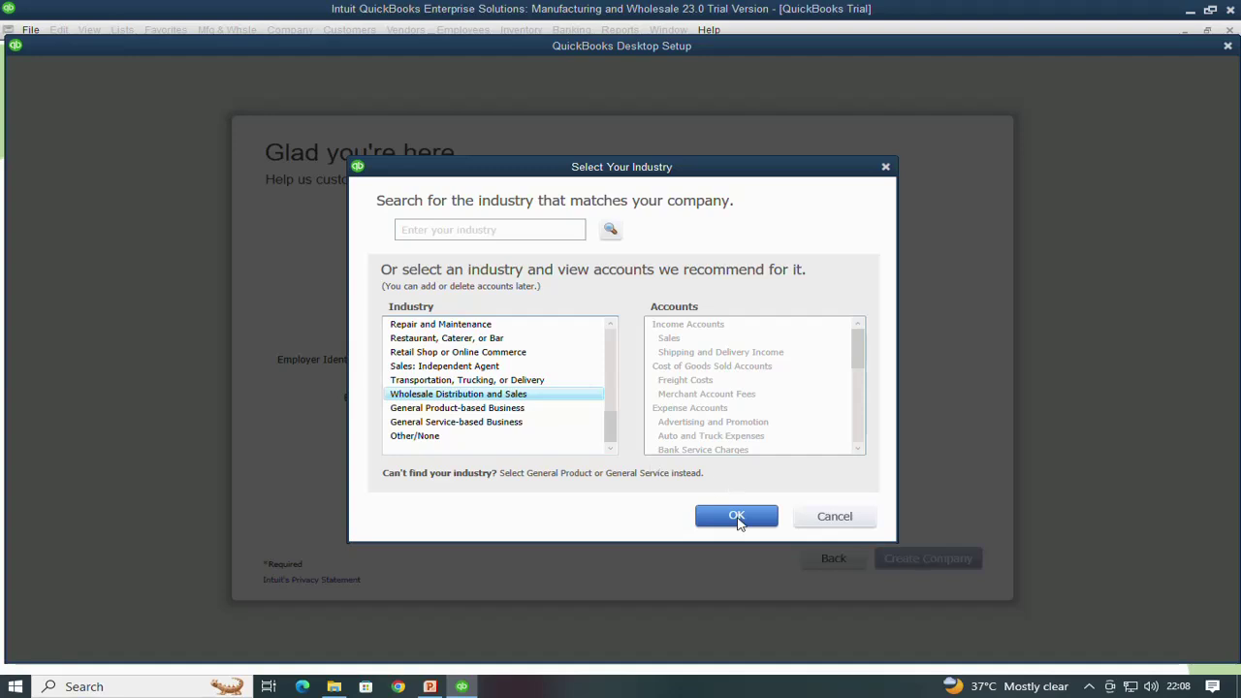
{"action": "left_click", "coordinate": [738, 522]}
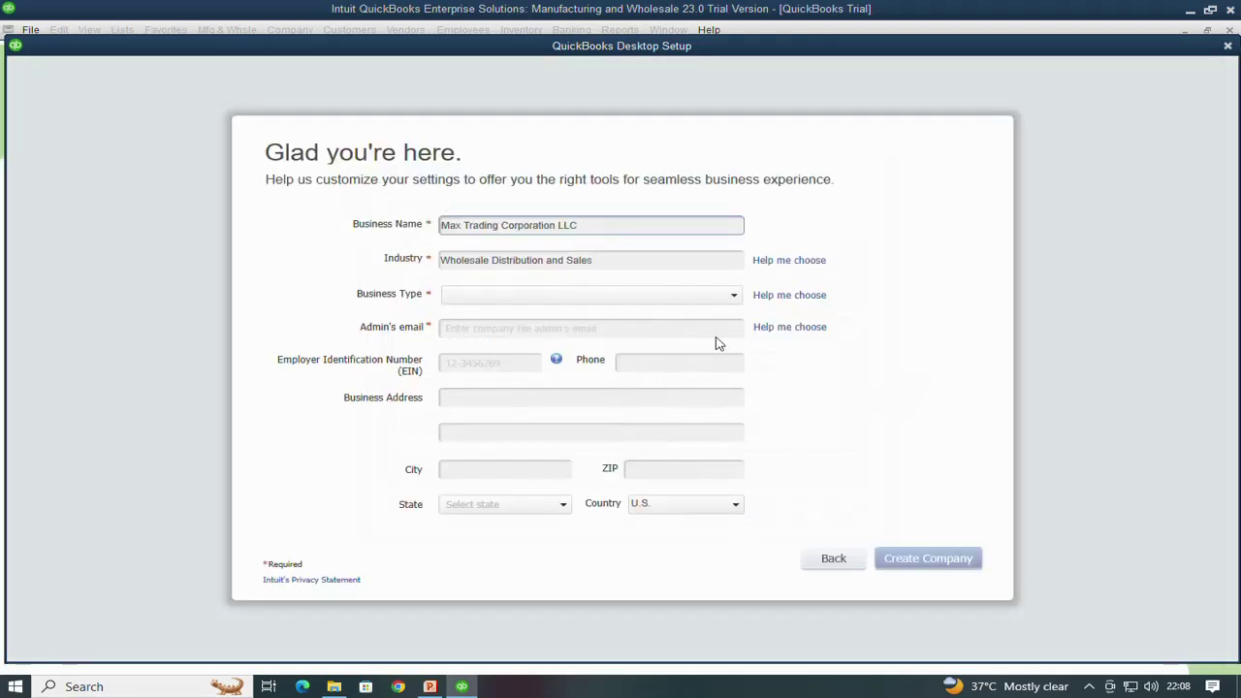
{"action": "left_click", "coordinate": [492, 304]}
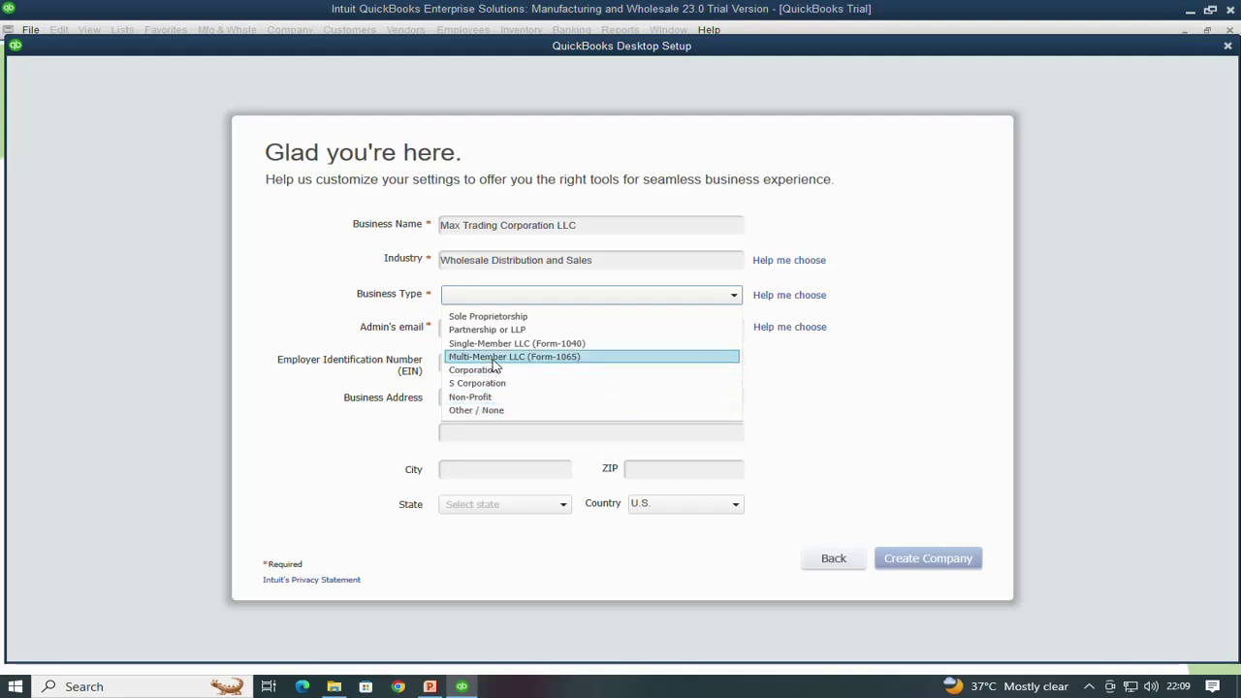
Set the business type to Single-Member LLC (Form-1040)
{"action": "left_click", "coordinate": [493, 359]}
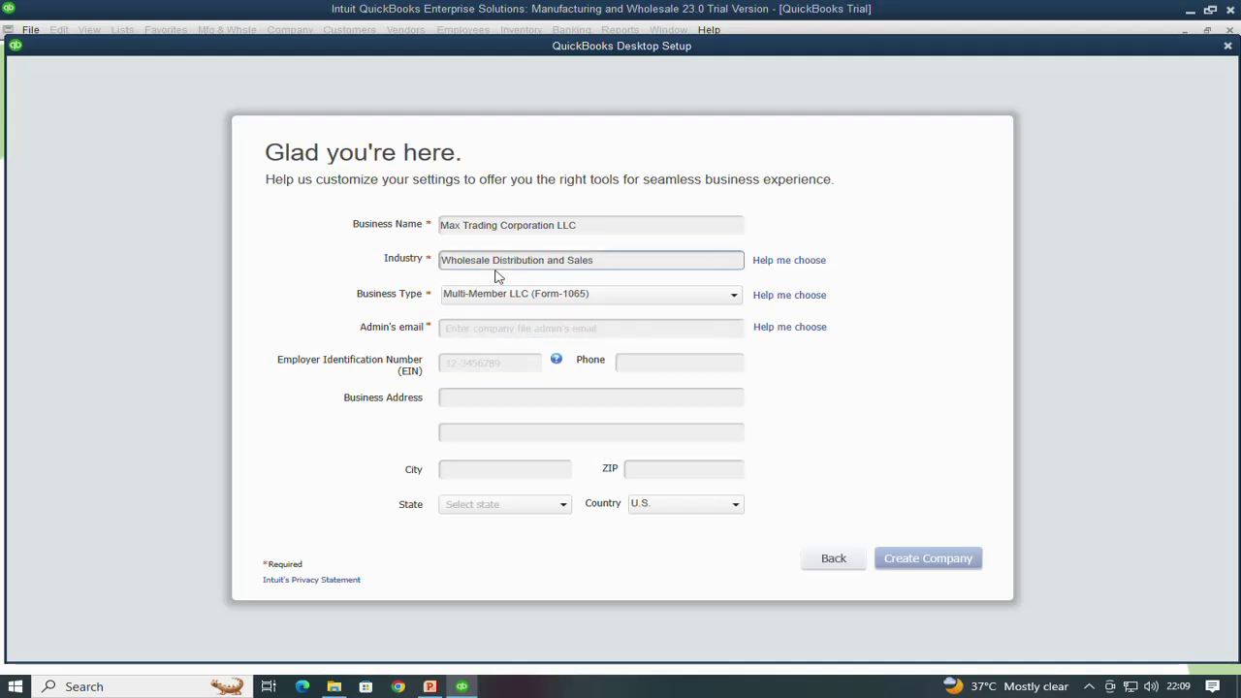
{"action": "left_click", "coordinate": [496, 293]}
{"action": "left_click", "coordinate": [485, 342]}
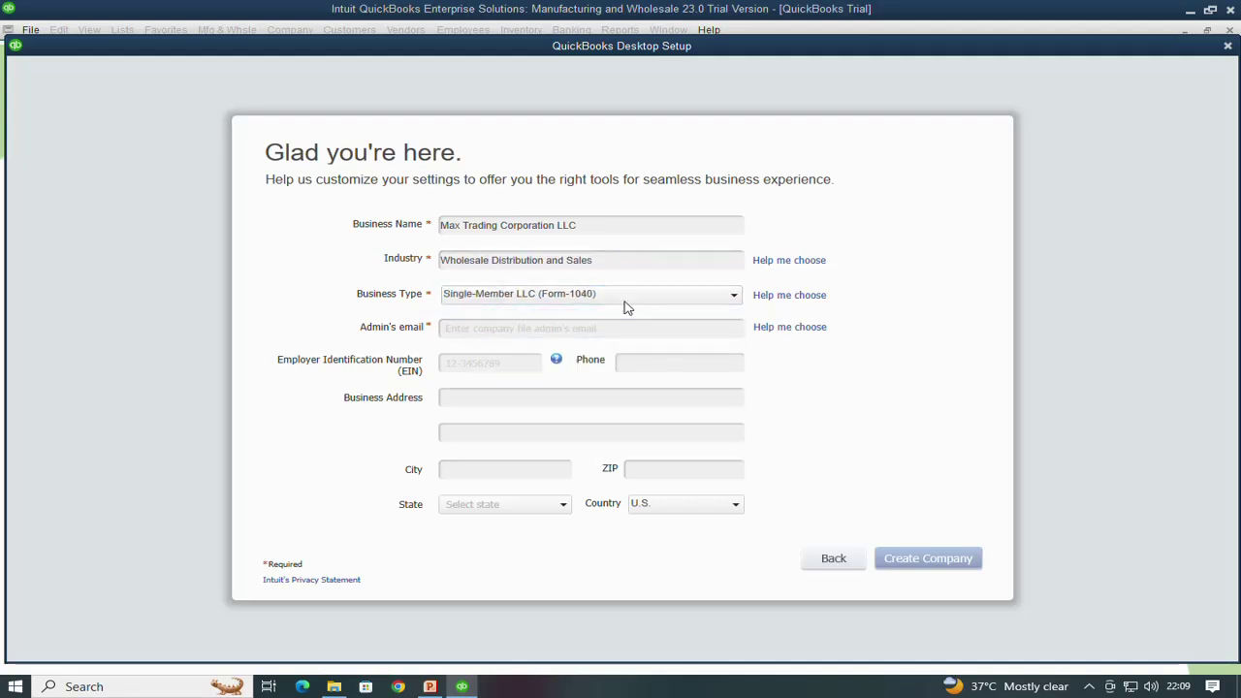
{"action": "left_click", "coordinate": [611, 328]}
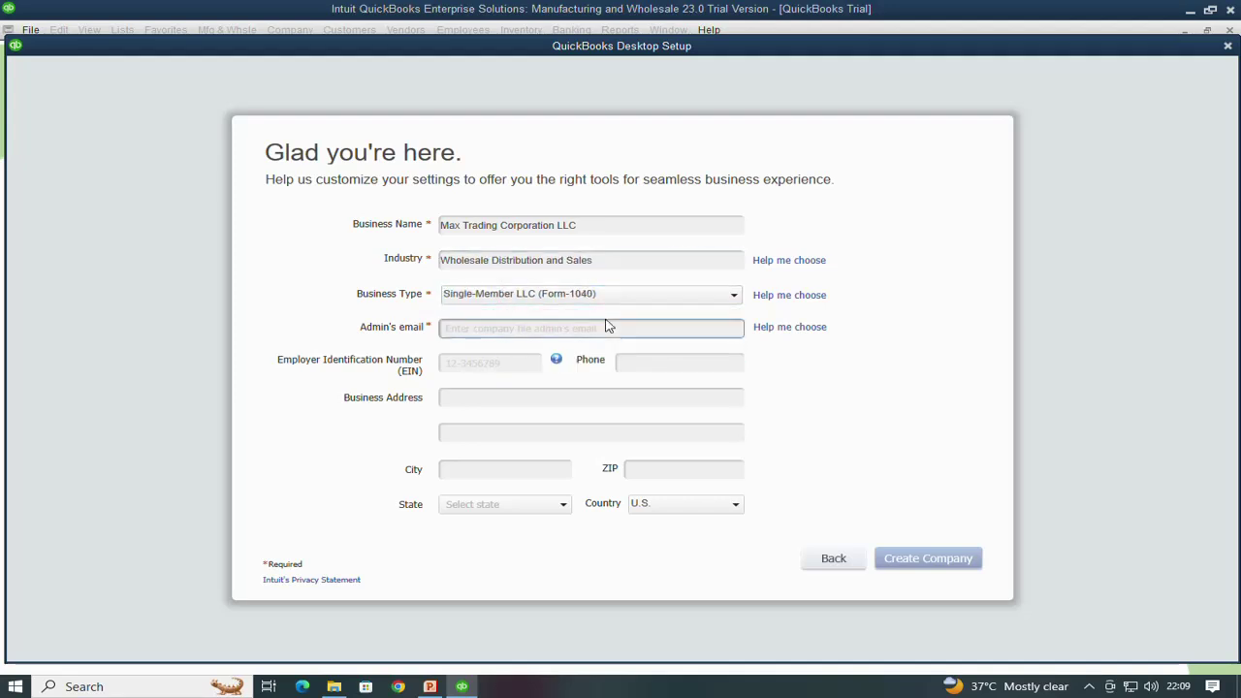
{"action": "left_click", "coordinate": [526, 330]}
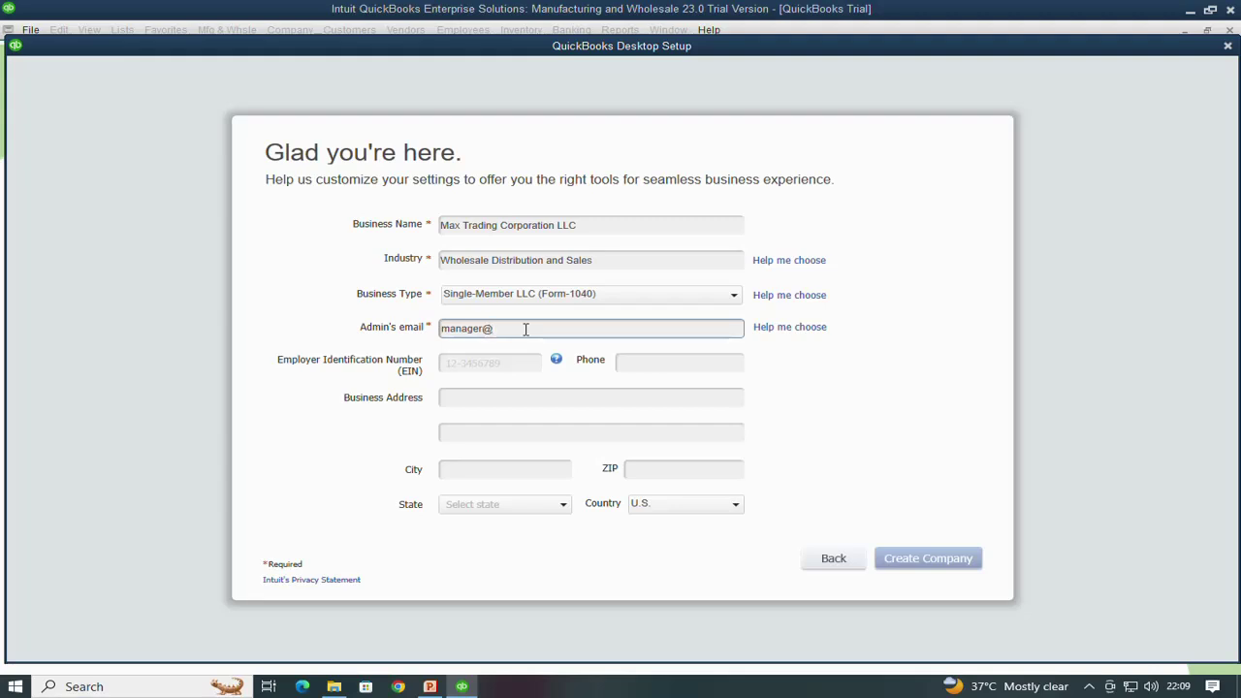
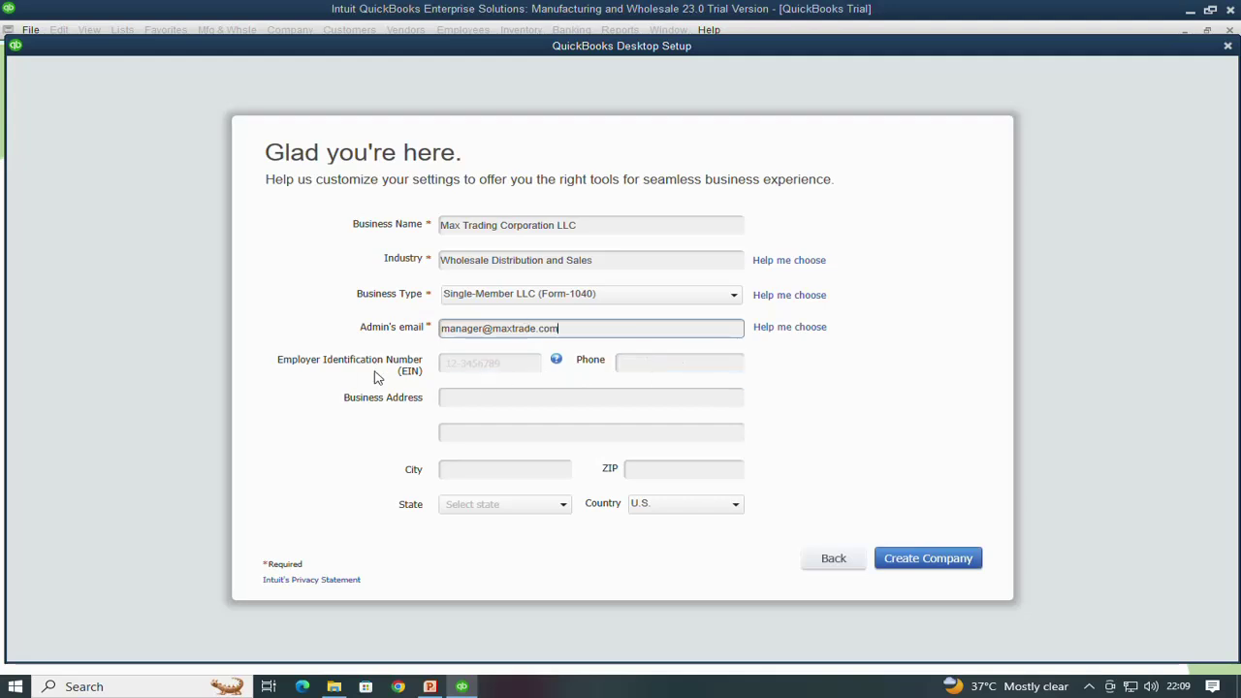
Enter the business phone number and street address, fixing a typo in the address
{"action": "left_click", "coordinate": [682, 364]}
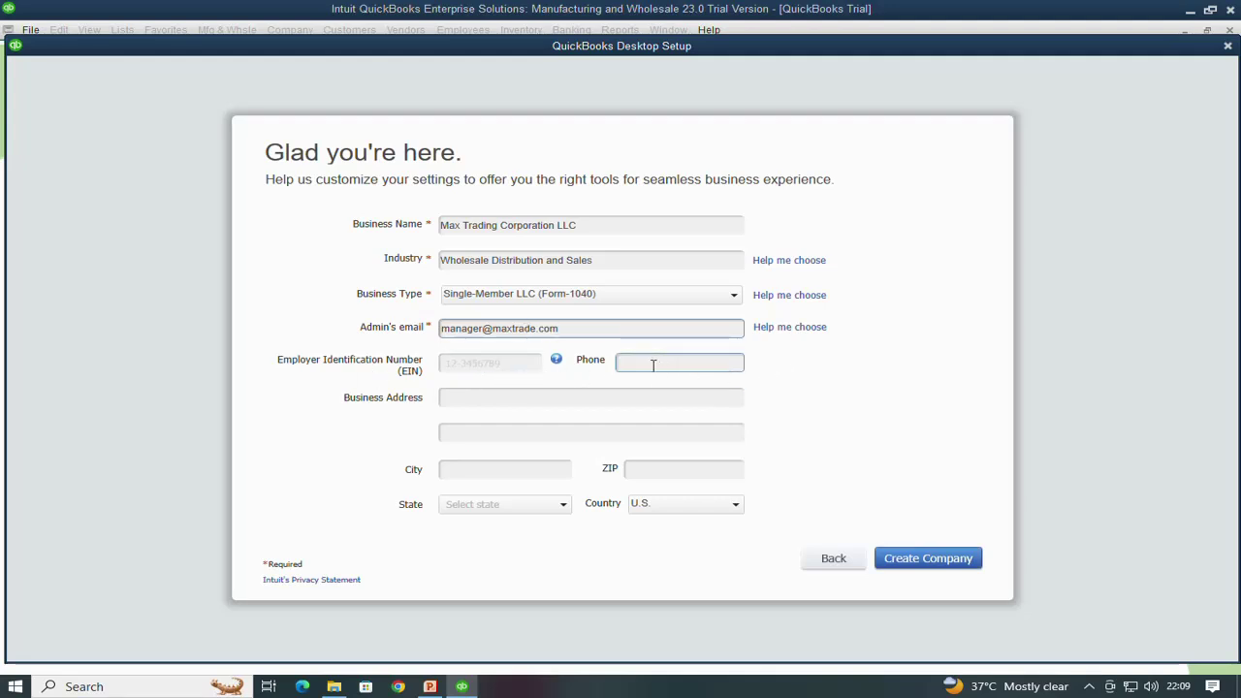
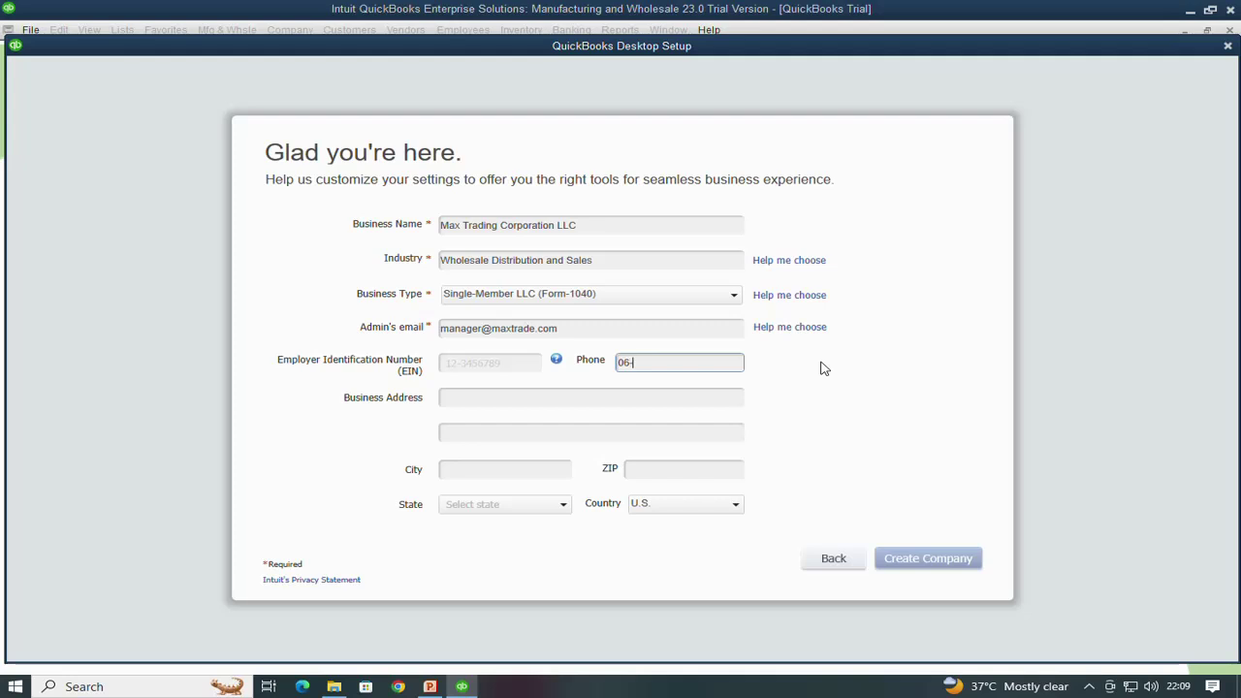
{"action": "left_click", "coordinate": [473, 406]}
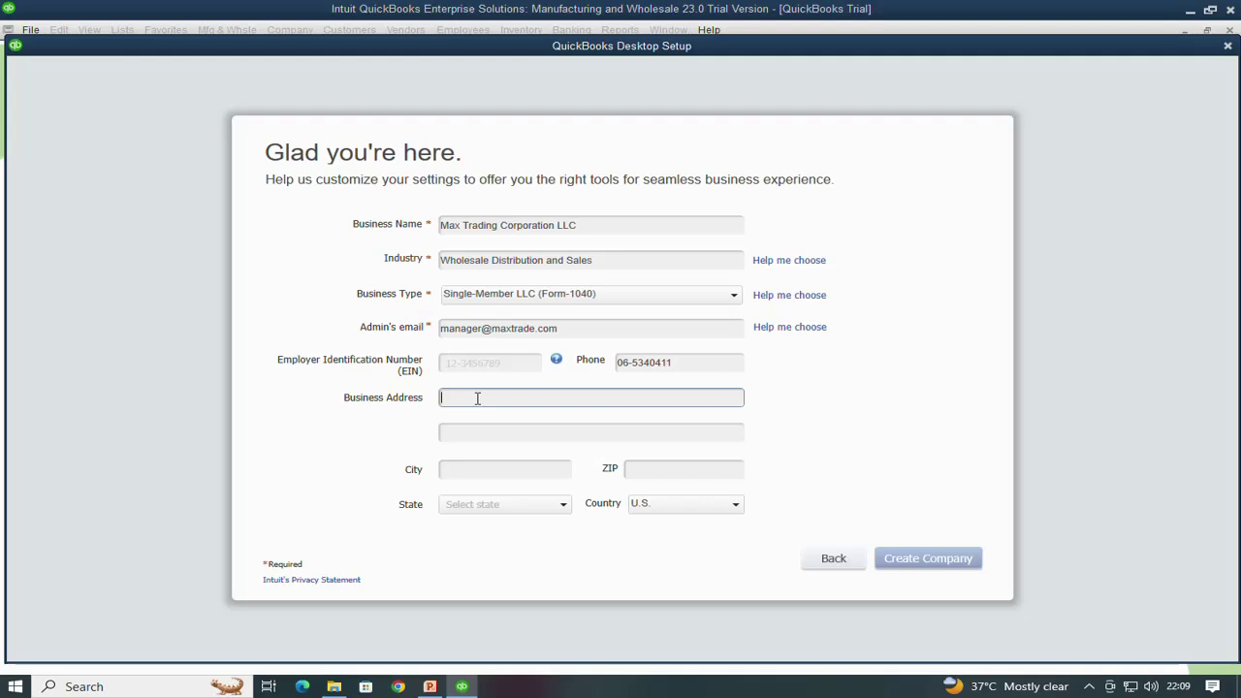
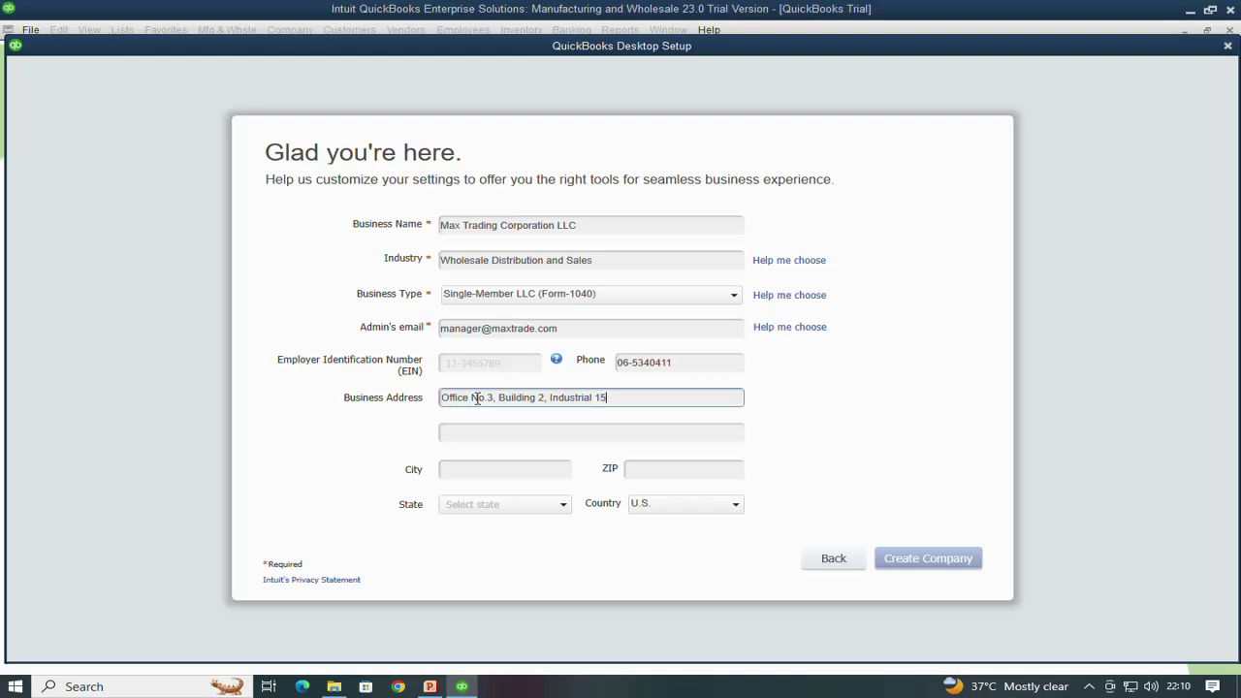
Fill in the city and ZIP code, and set the country to Other
{"action": "left_click", "coordinate": [568, 478]}
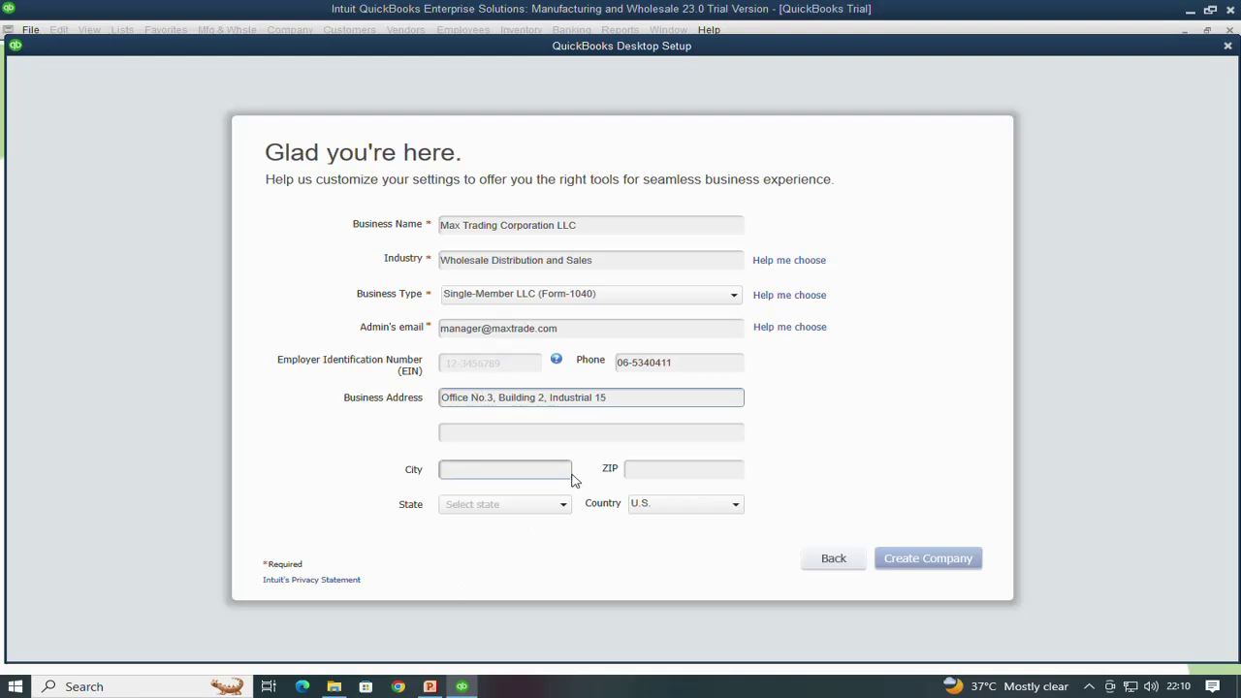
{"action": "left_click", "coordinate": [462, 471]}
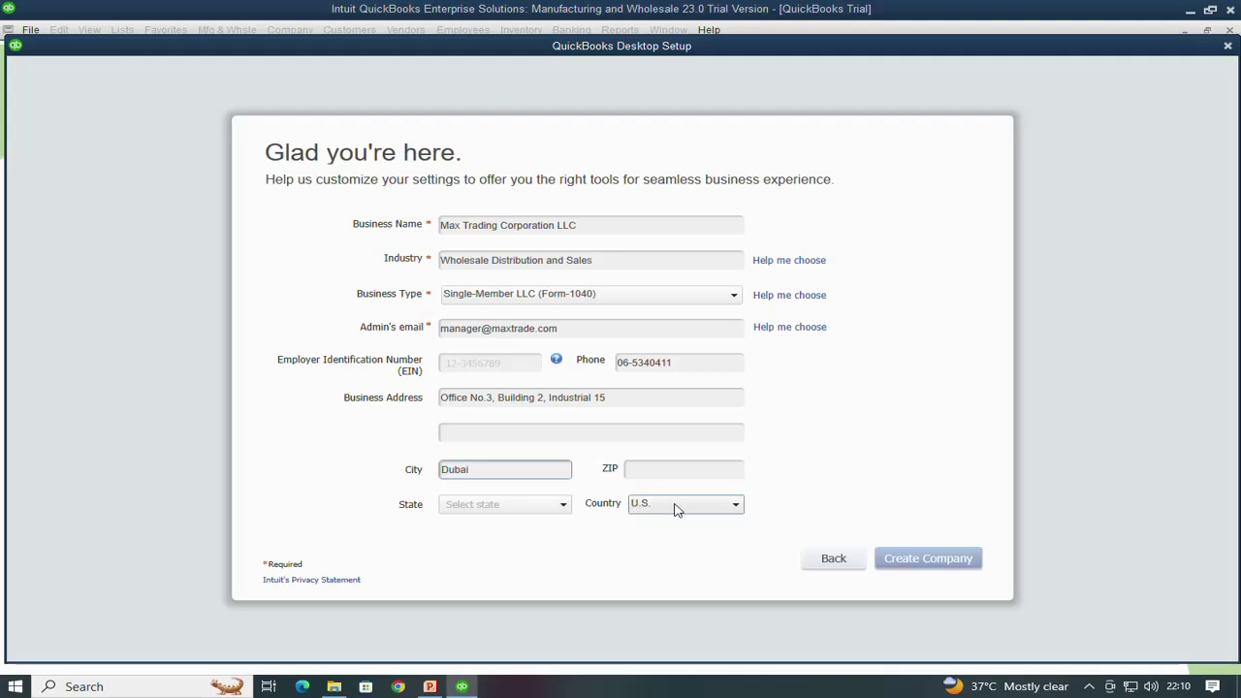
{"action": "left_click", "coordinate": [673, 471]}
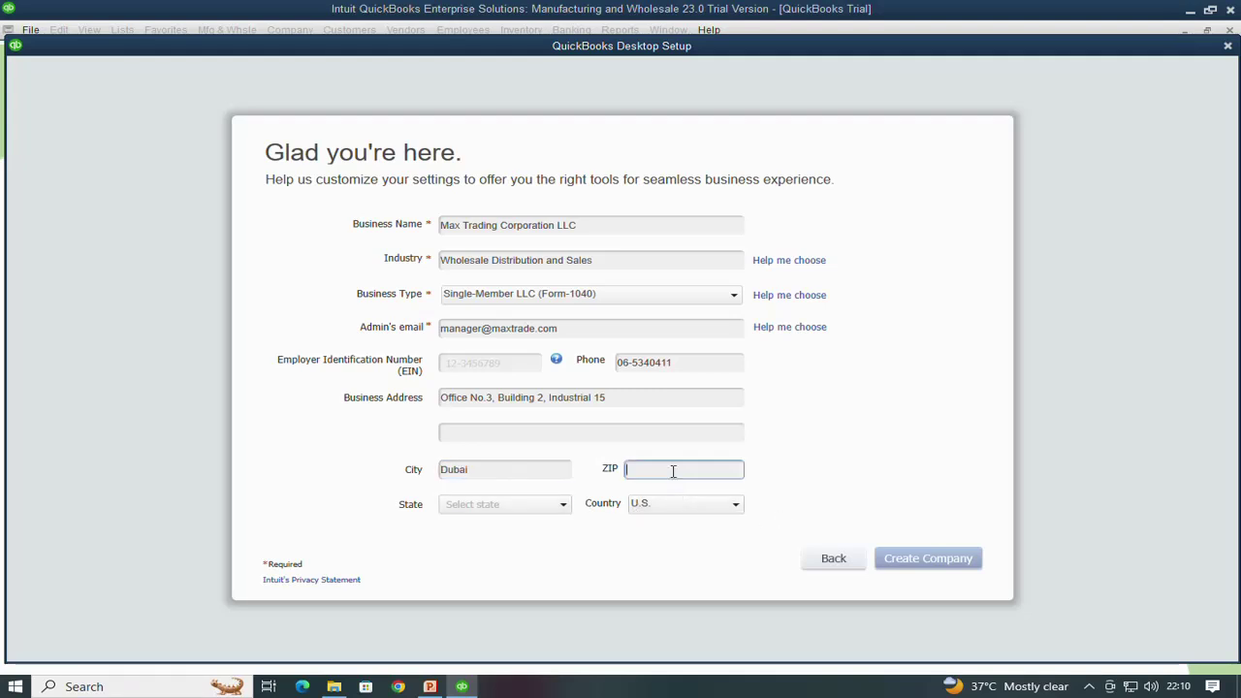
{"action": "type", "text": "44000"}
{"action": "left_click", "coordinate": [736, 505]}
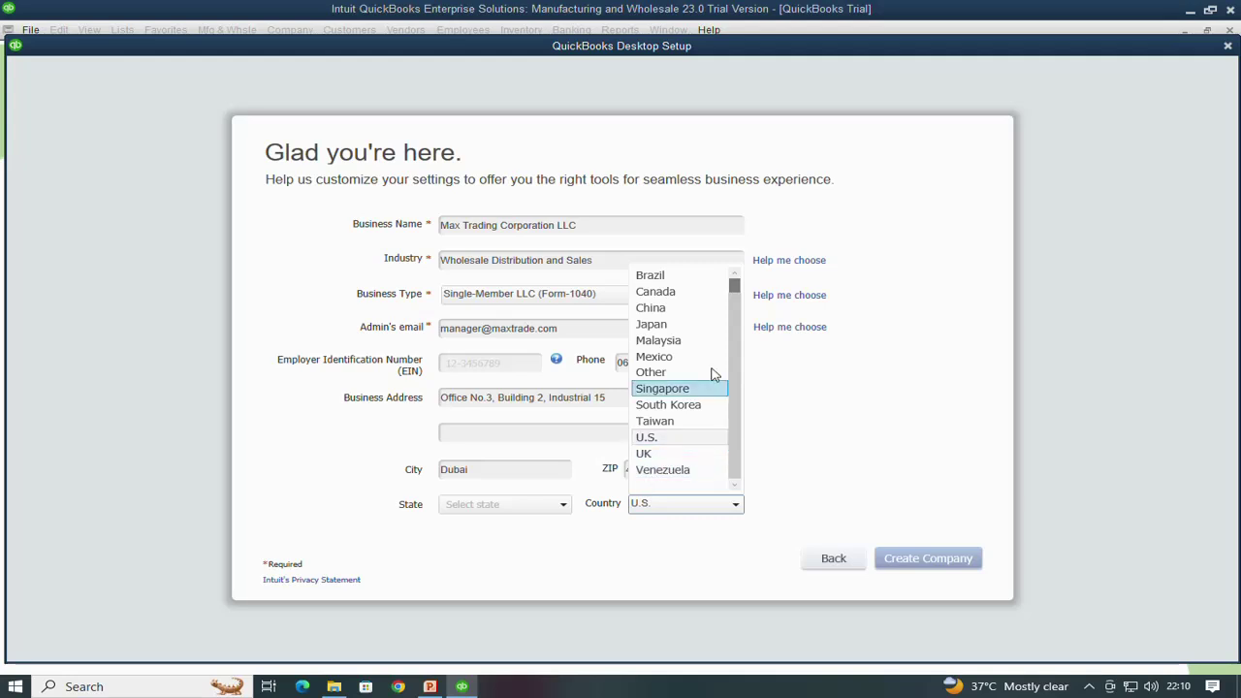
{"action": "scroll", "coordinate": [725, 324], "scroll_direction": "up", "scroll_amount": 1}
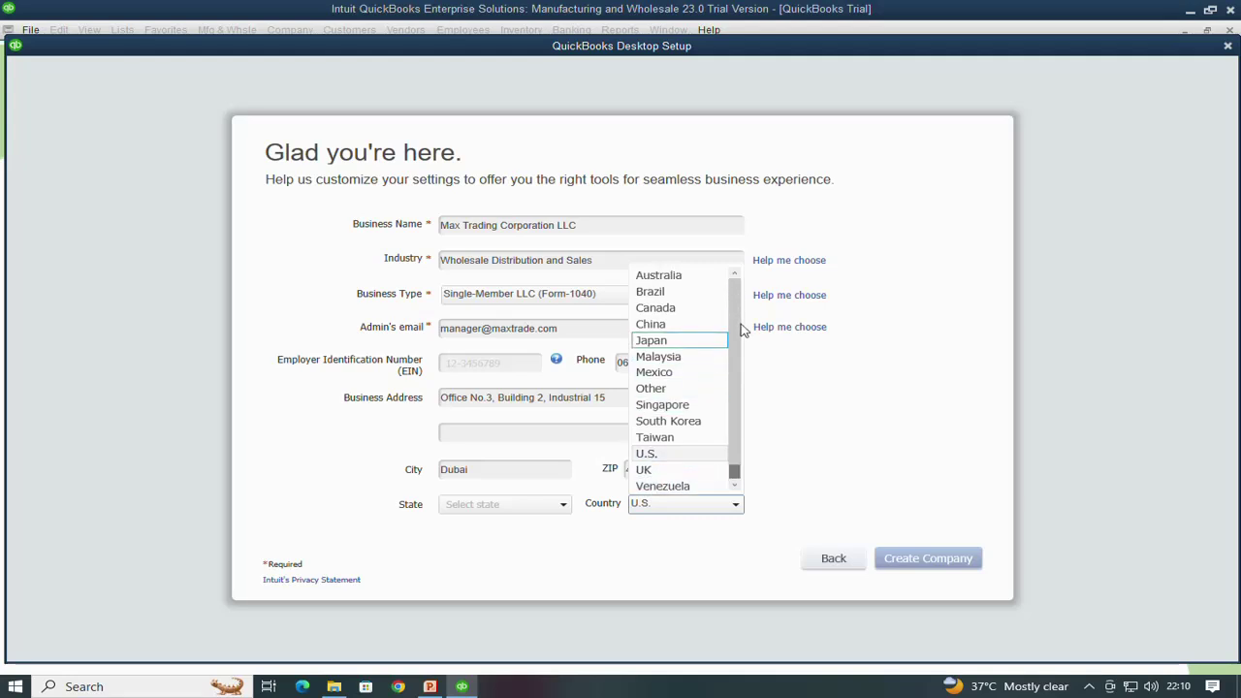
{"action": "left_click", "coordinate": [645, 391]}
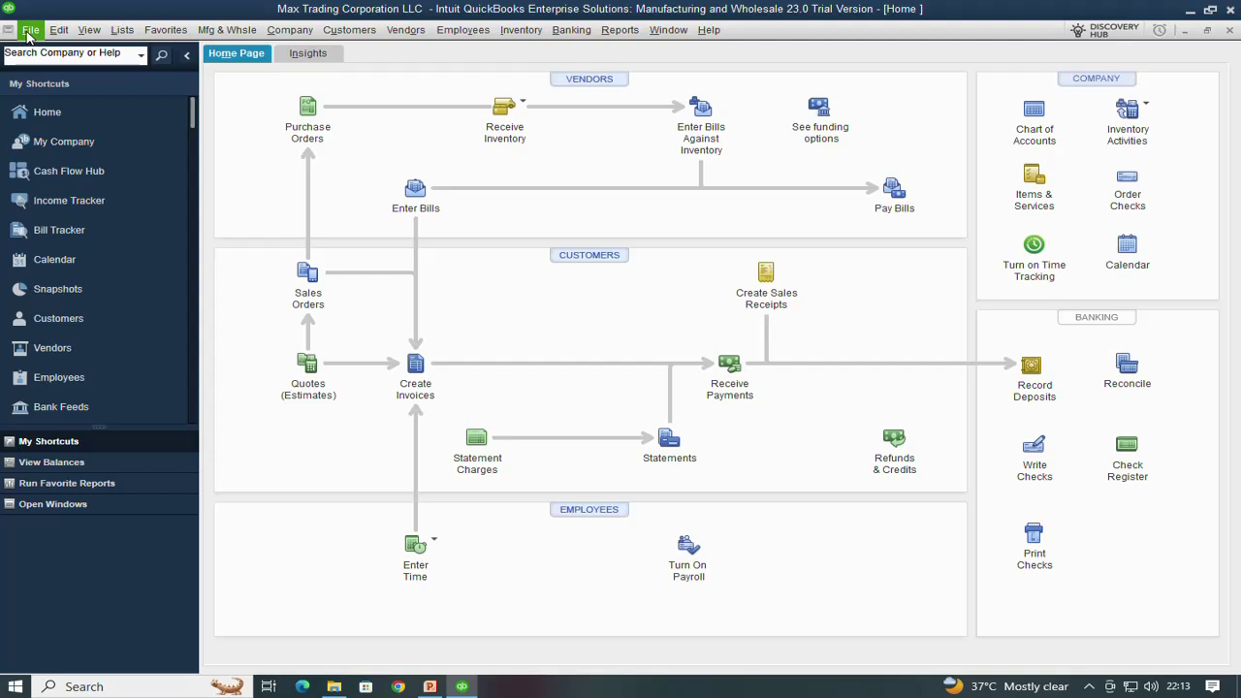
Look through the File menu's Back Up Company submenu
{"action": "left_click", "coordinate": [28, 30]}
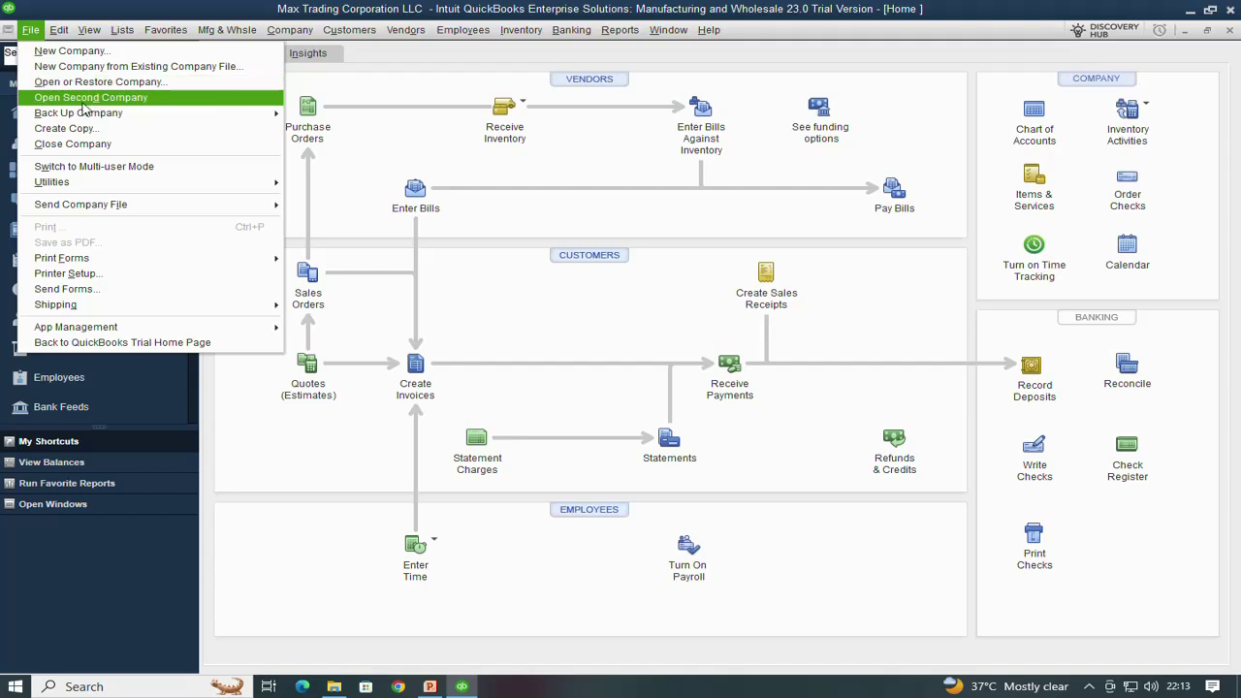
{"action": "mouse_move", "coordinate": [129, 117]}
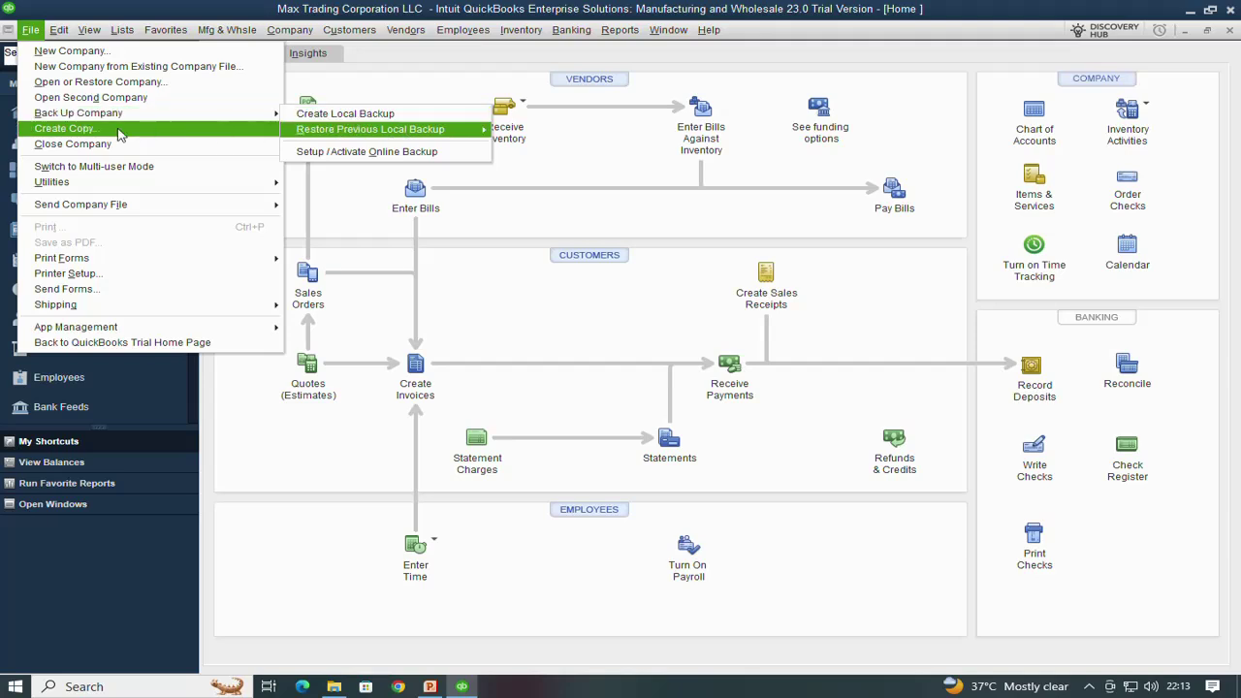
{"action": "mouse_move", "coordinate": [205, 122]}
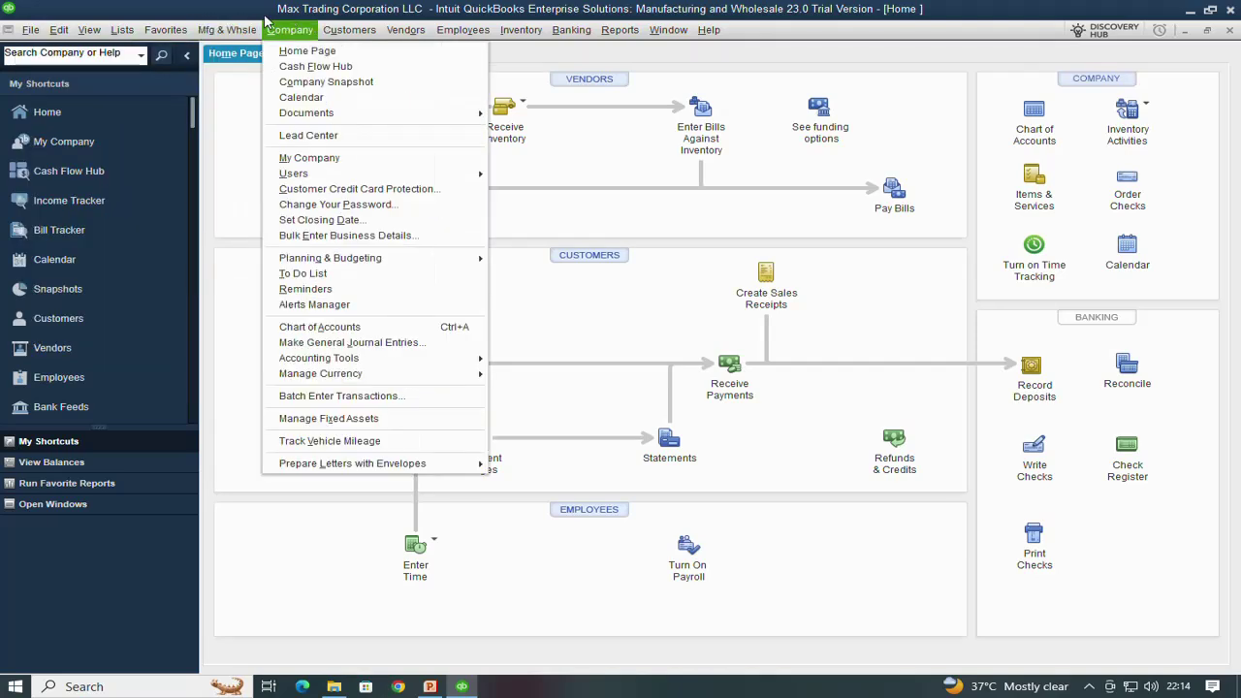
Bring up the Edit menu to reach Preferences
{"action": "mouse_move", "coordinate": [32, 32]}
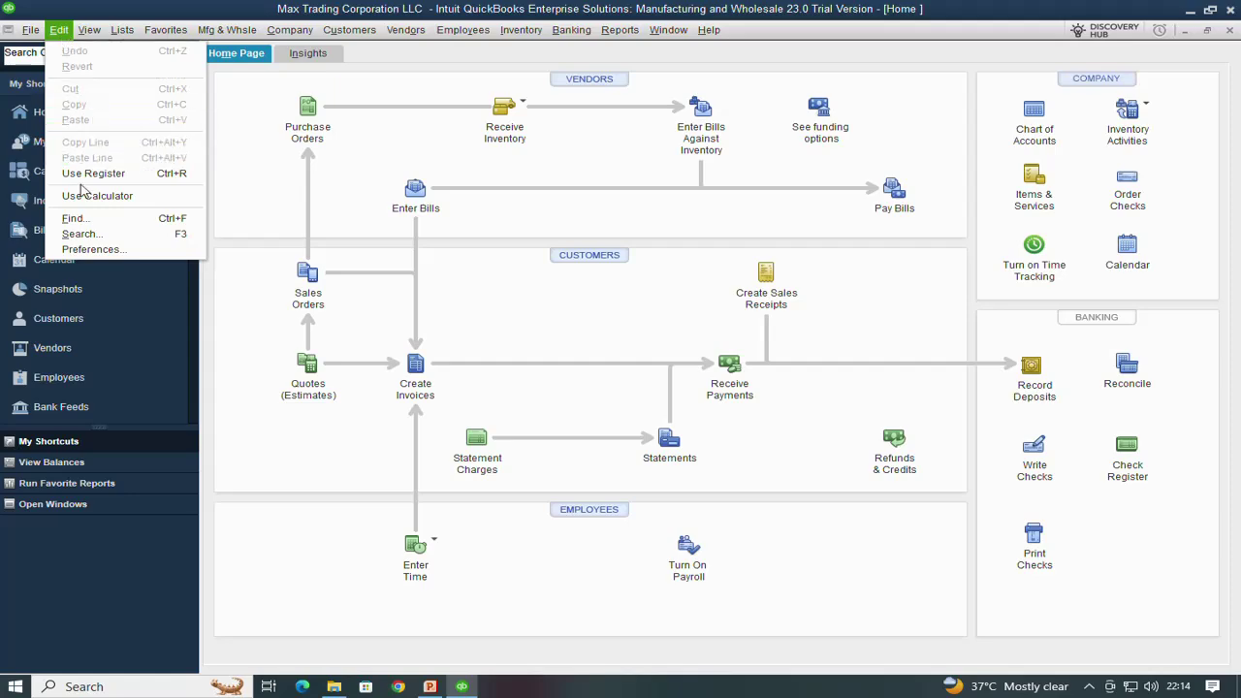
In Accounting company preferences, keep account numbers off and enable class tracking with class-assignment prompts
{"action": "left_click", "coordinate": [82, 250]}
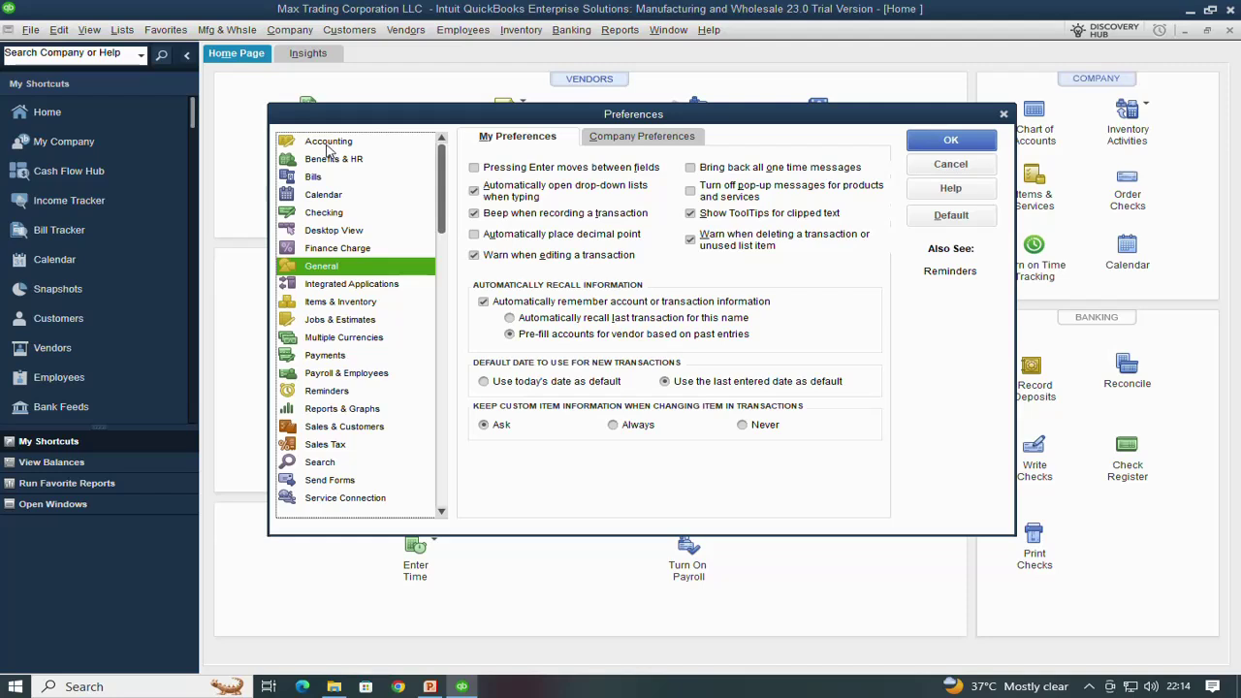
{"action": "left_click", "coordinate": [327, 141]}
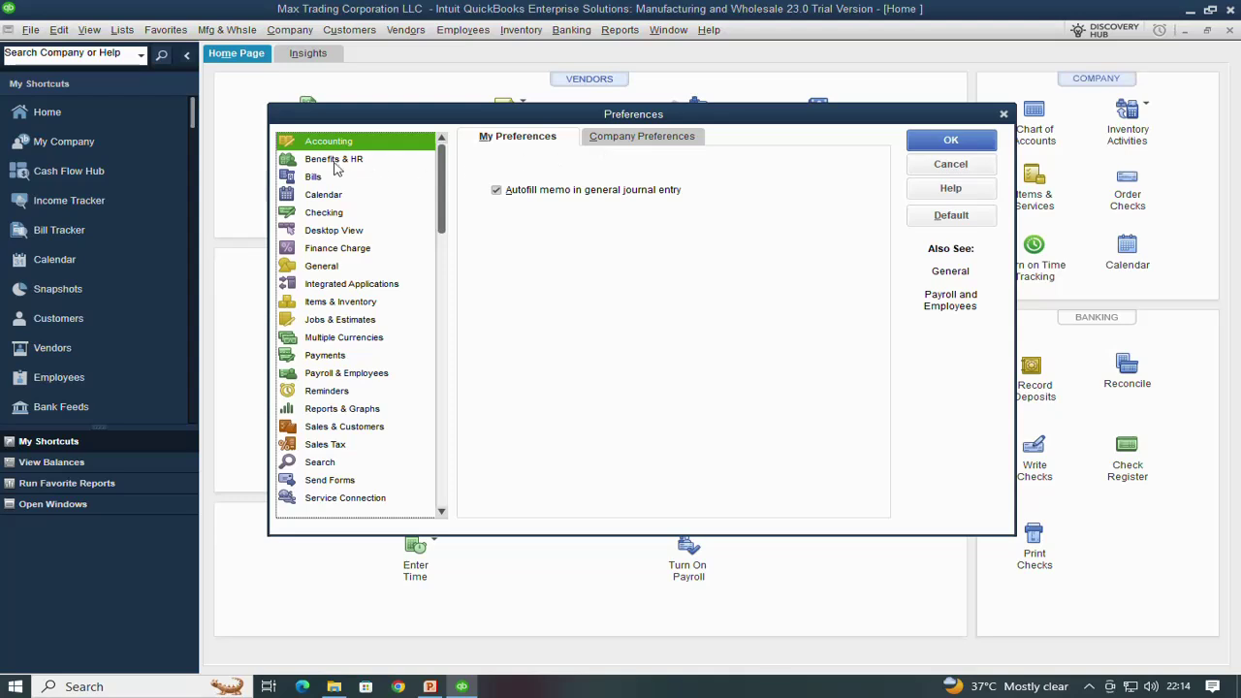
{"action": "left_click", "coordinate": [613, 140]}
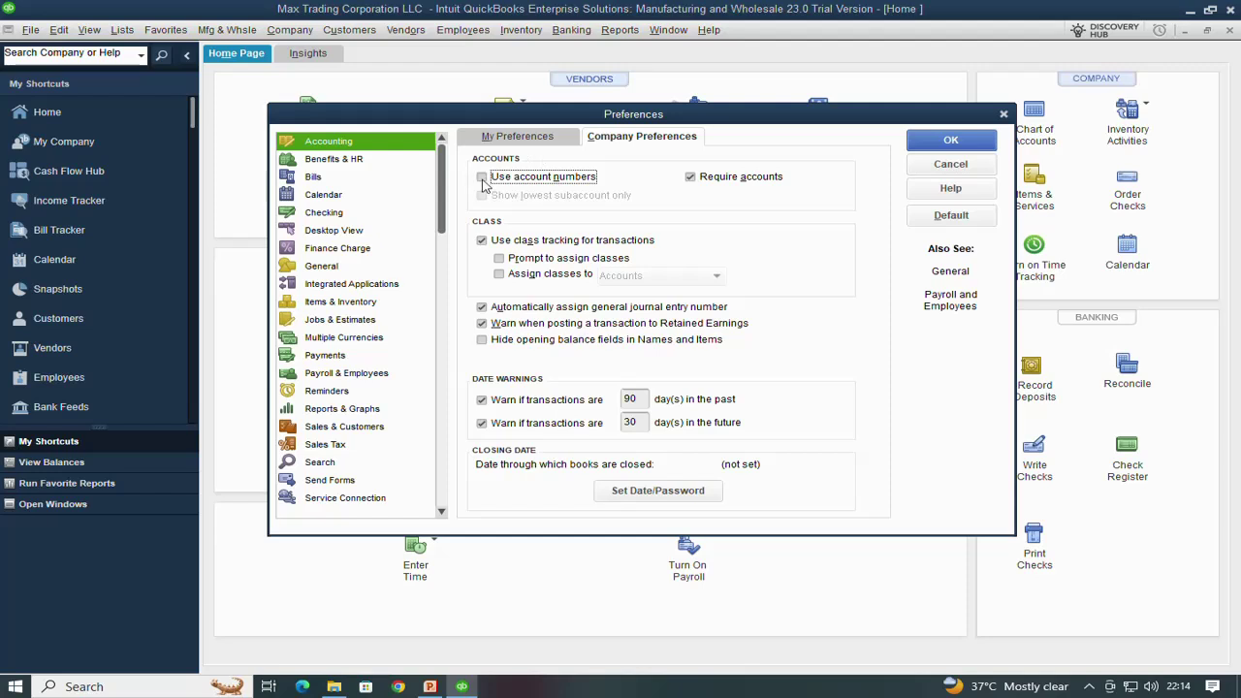
{"action": "left_click", "coordinate": [483, 181]}
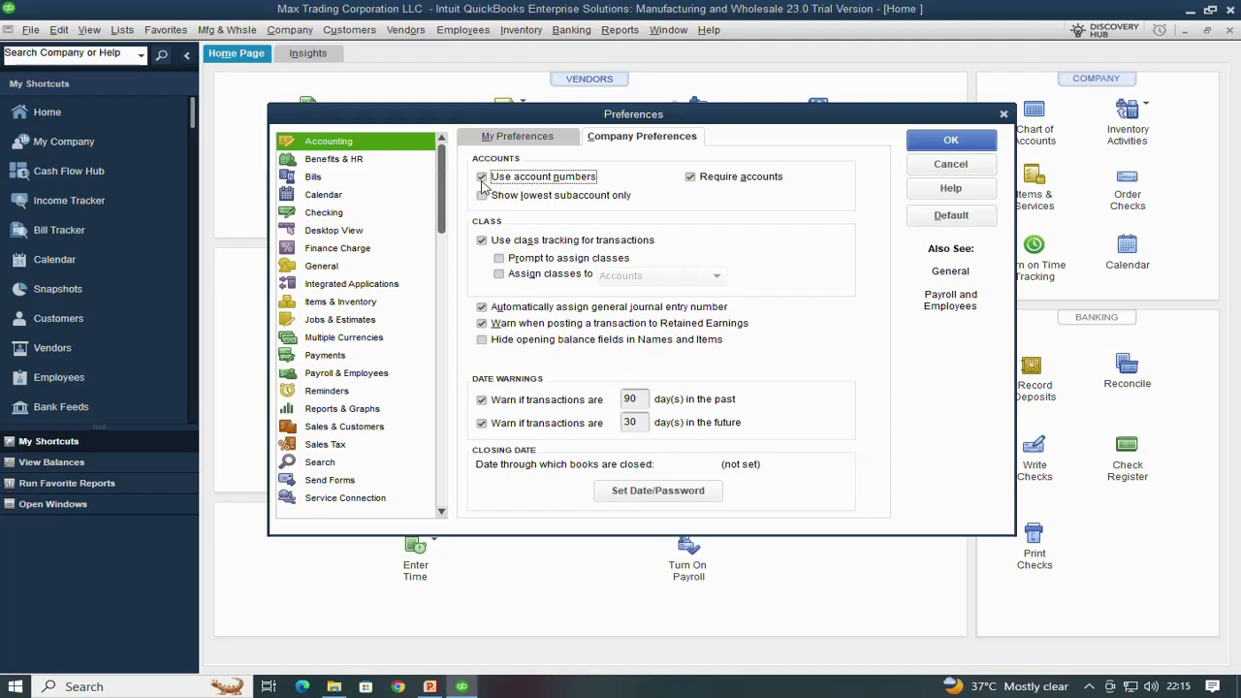
{"action": "left_click", "coordinate": [482, 178]}
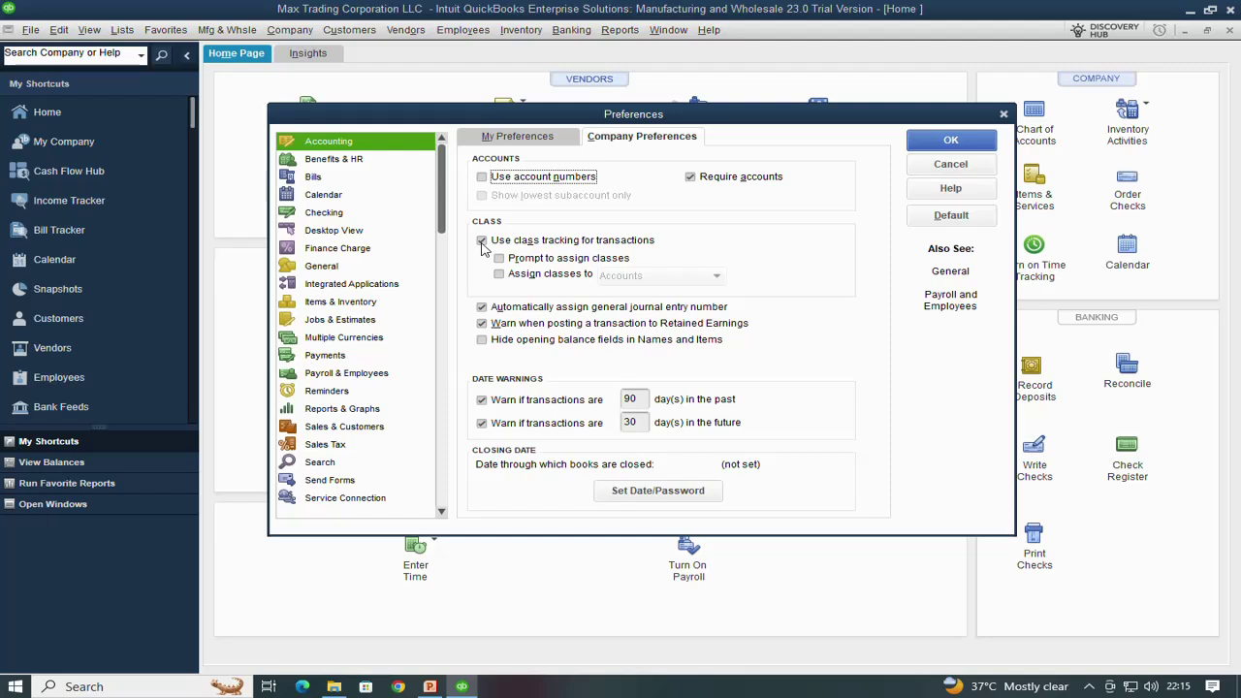
{"action": "left_click", "coordinate": [482, 241]}
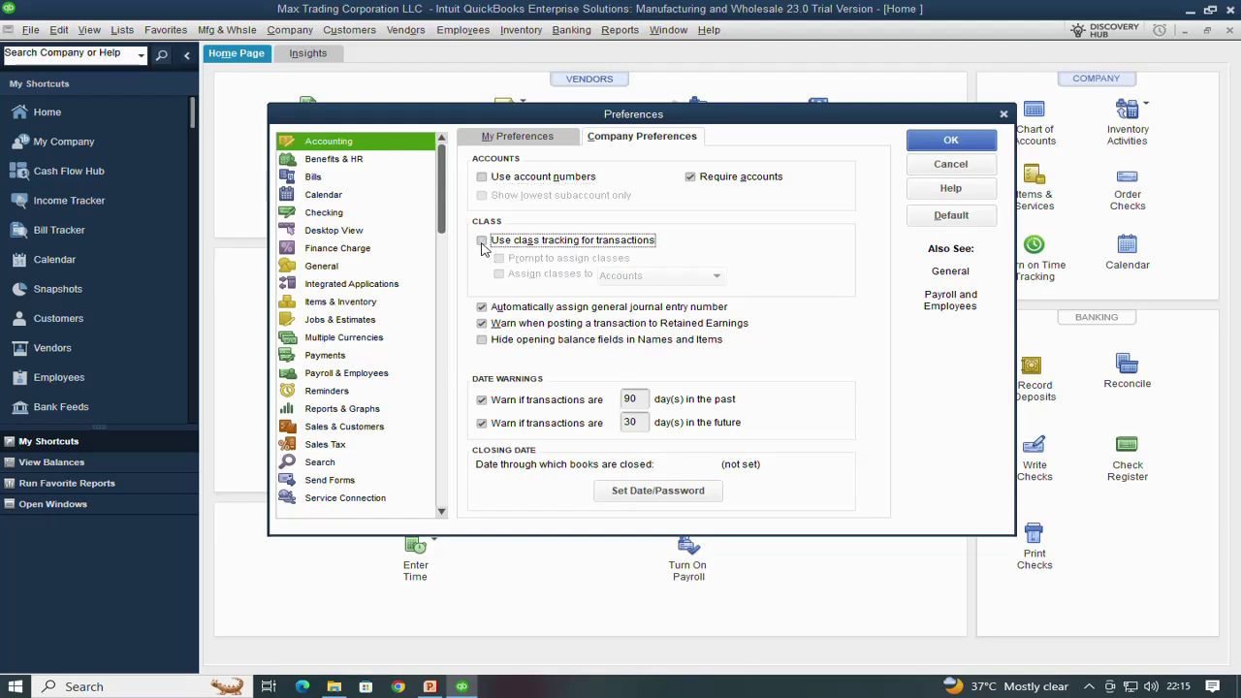
{"action": "left_click", "coordinate": [482, 243]}
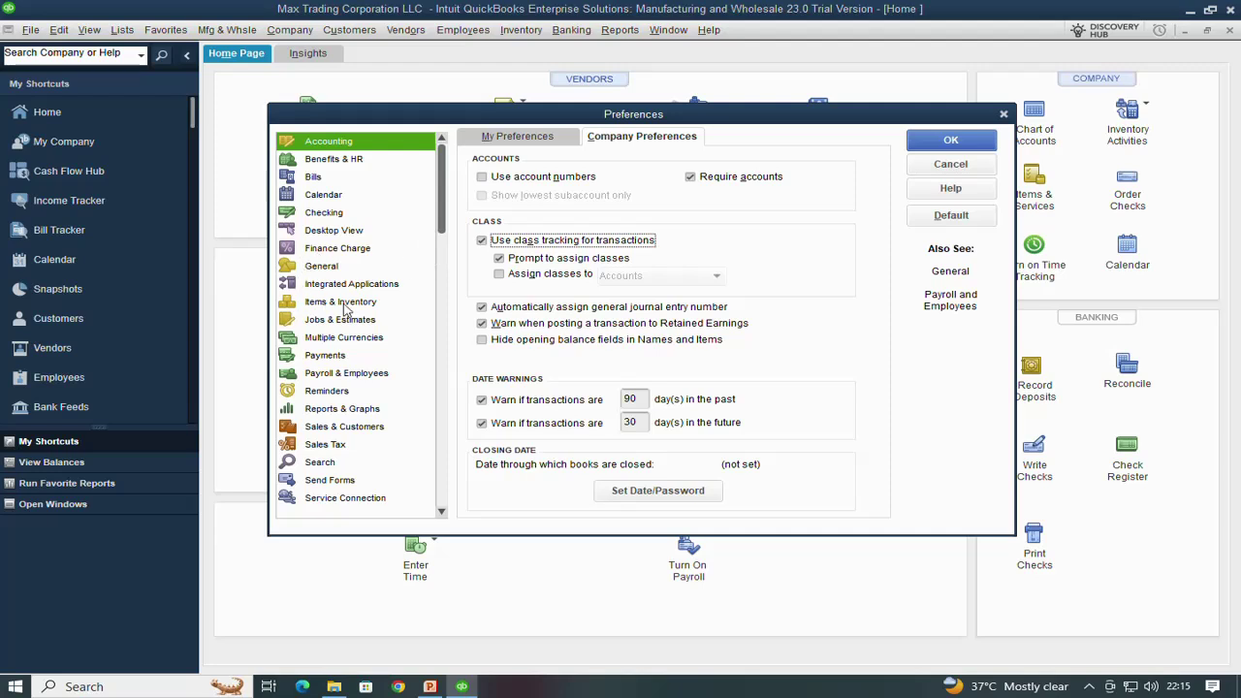
{"action": "left_click", "coordinate": [342, 302]}
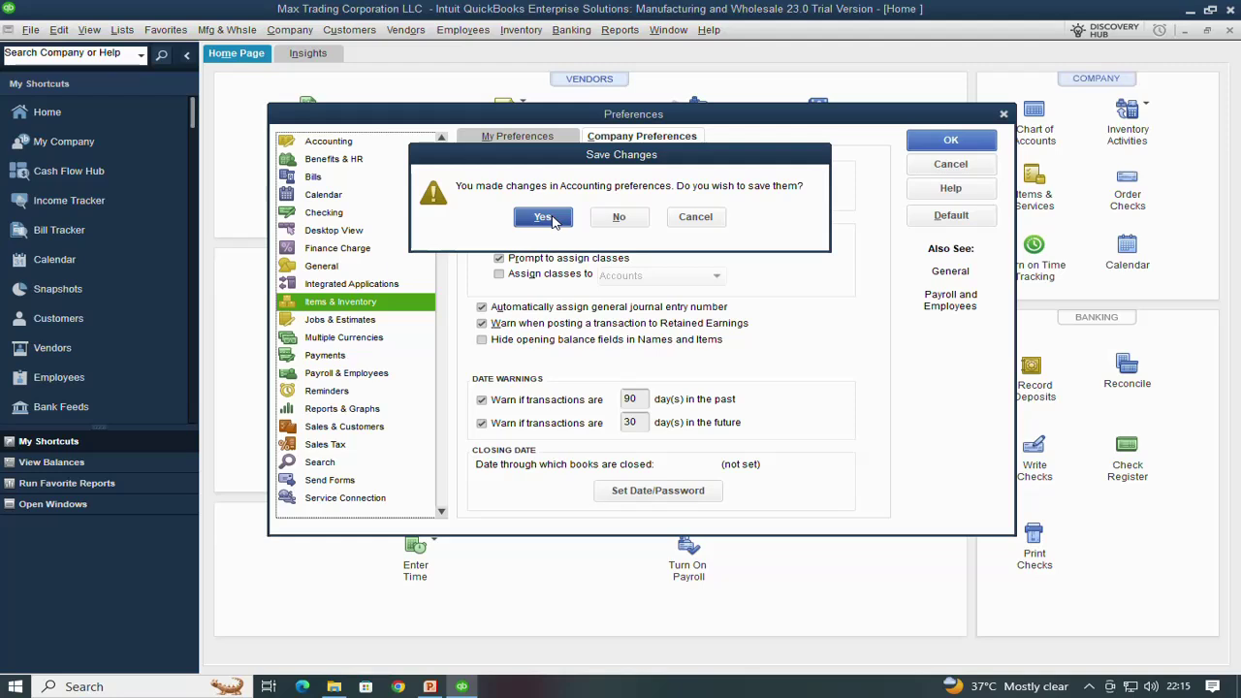
Save the accounting preference changes and go to the company inventory preferences
{"action": "left_click", "coordinate": [551, 219]}
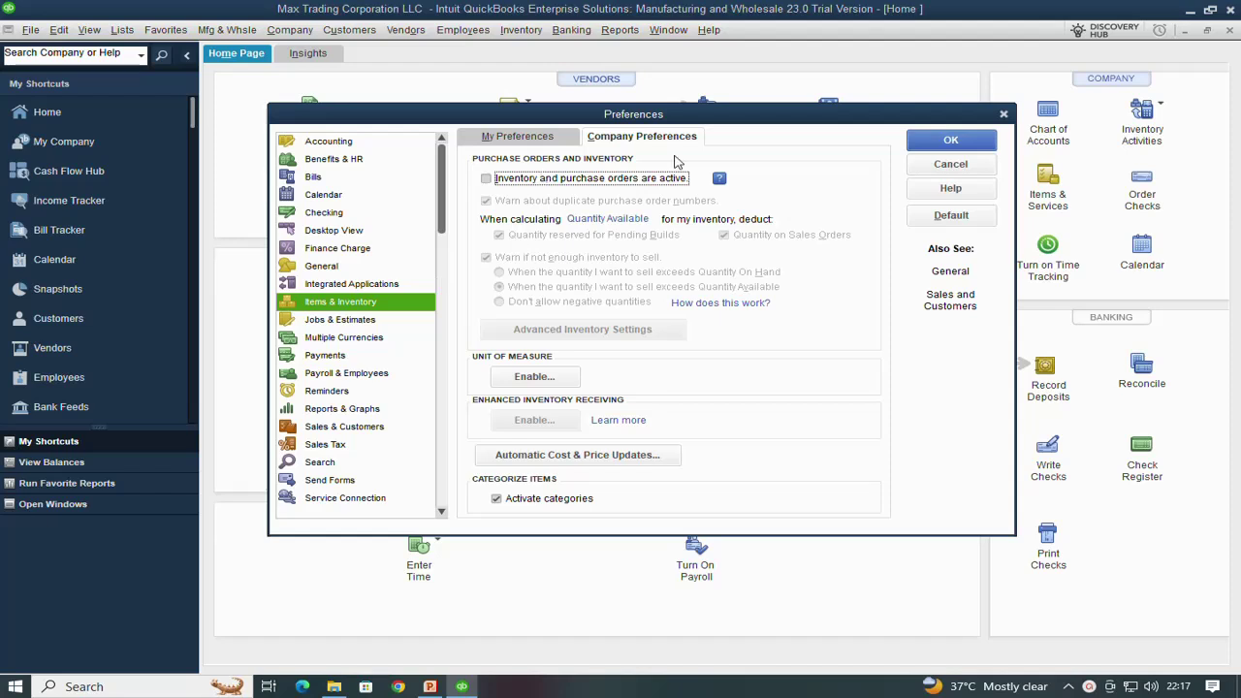
{"action": "left_click", "coordinate": [541, 141]}
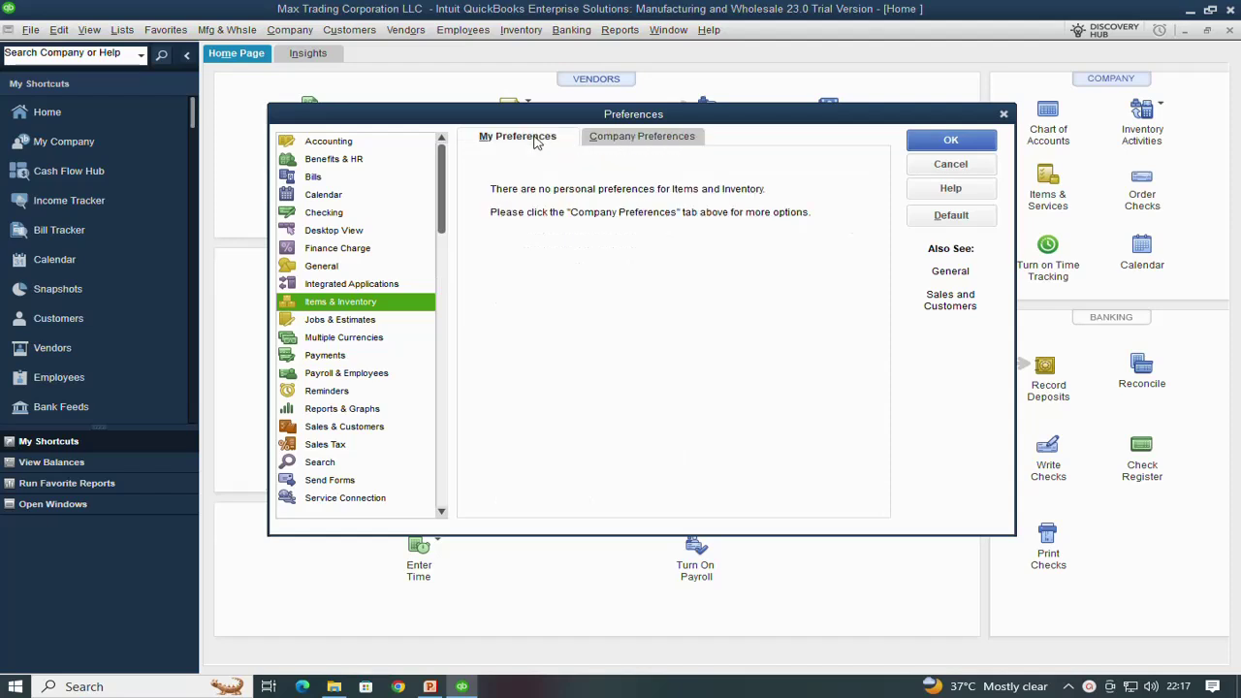
{"action": "left_click", "coordinate": [631, 138]}
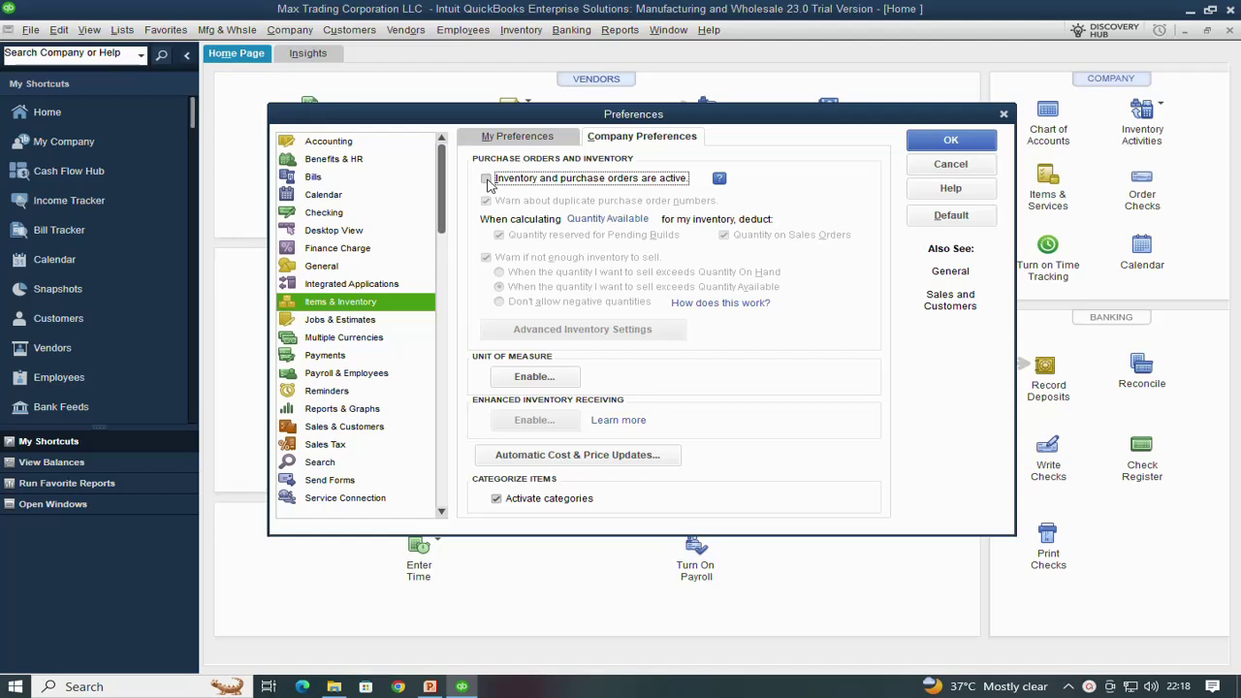
Activate inventory and purchase orders, and set the inventory warning to 'Don't allow negative quantities'
{"action": "left_click", "coordinate": [487, 180]}
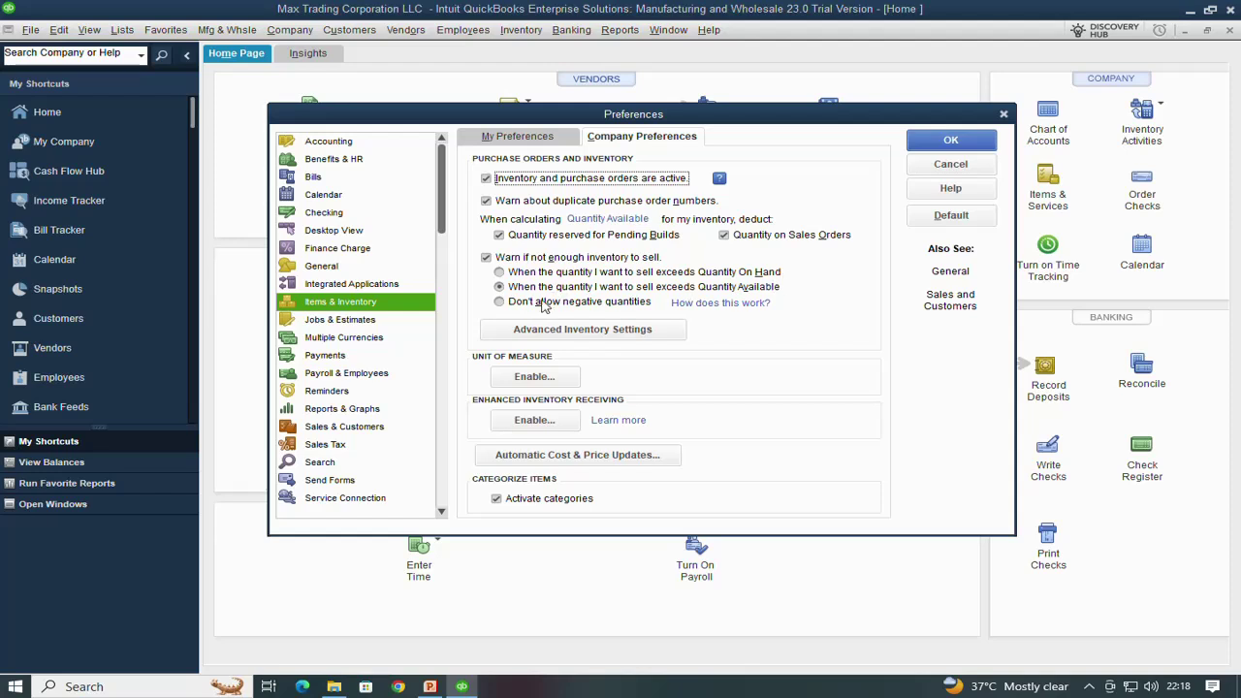
{"action": "left_click", "coordinate": [500, 273]}
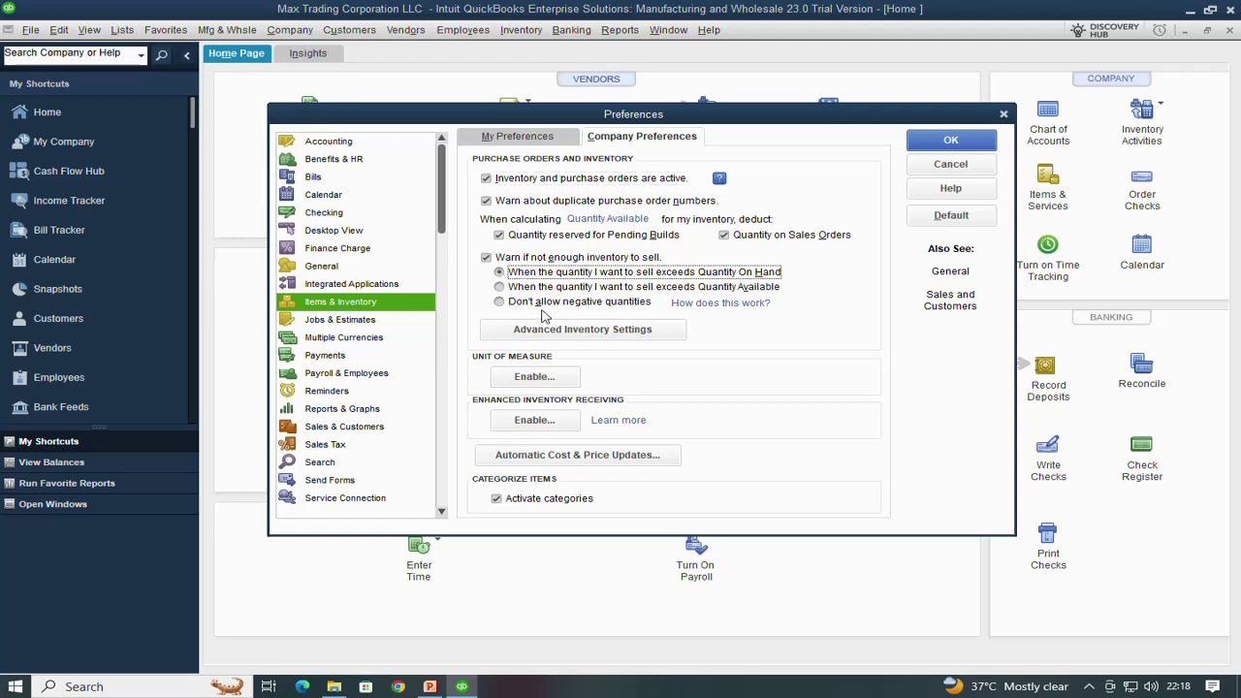
{"action": "left_click", "coordinate": [508, 304]}
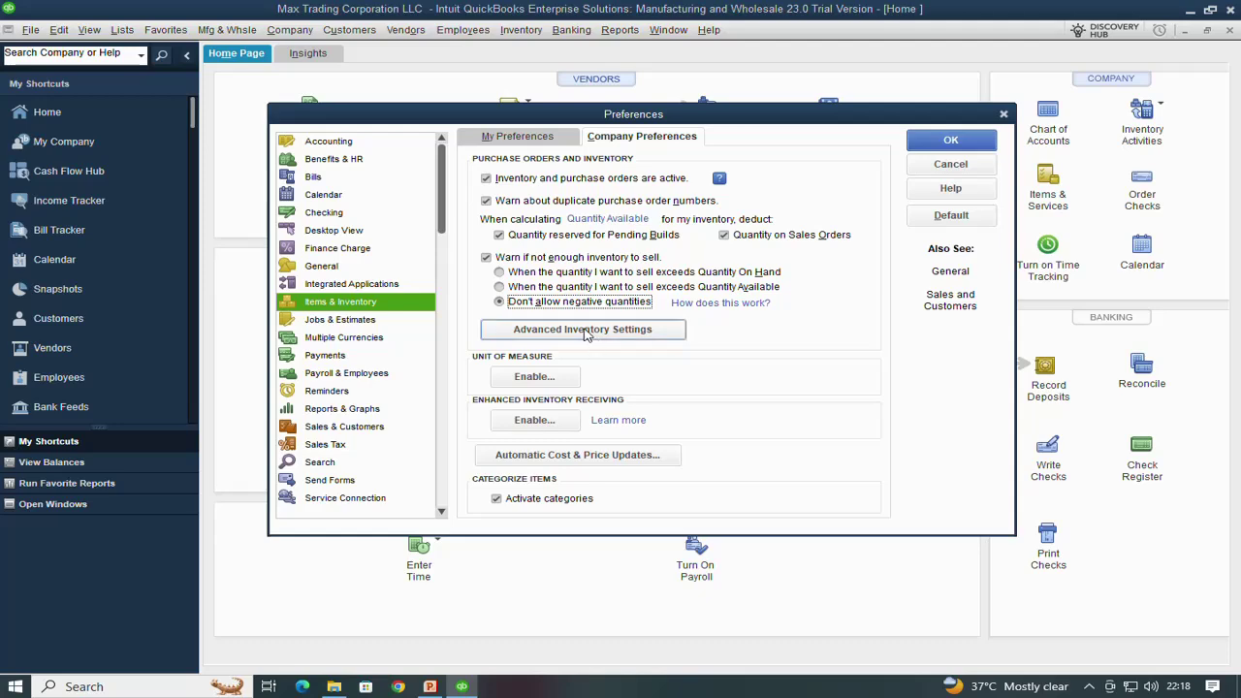
In Advanced Inventory Settings, keep multiple sites off and enable lot number tracking
{"action": "left_click", "coordinate": [586, 330]}
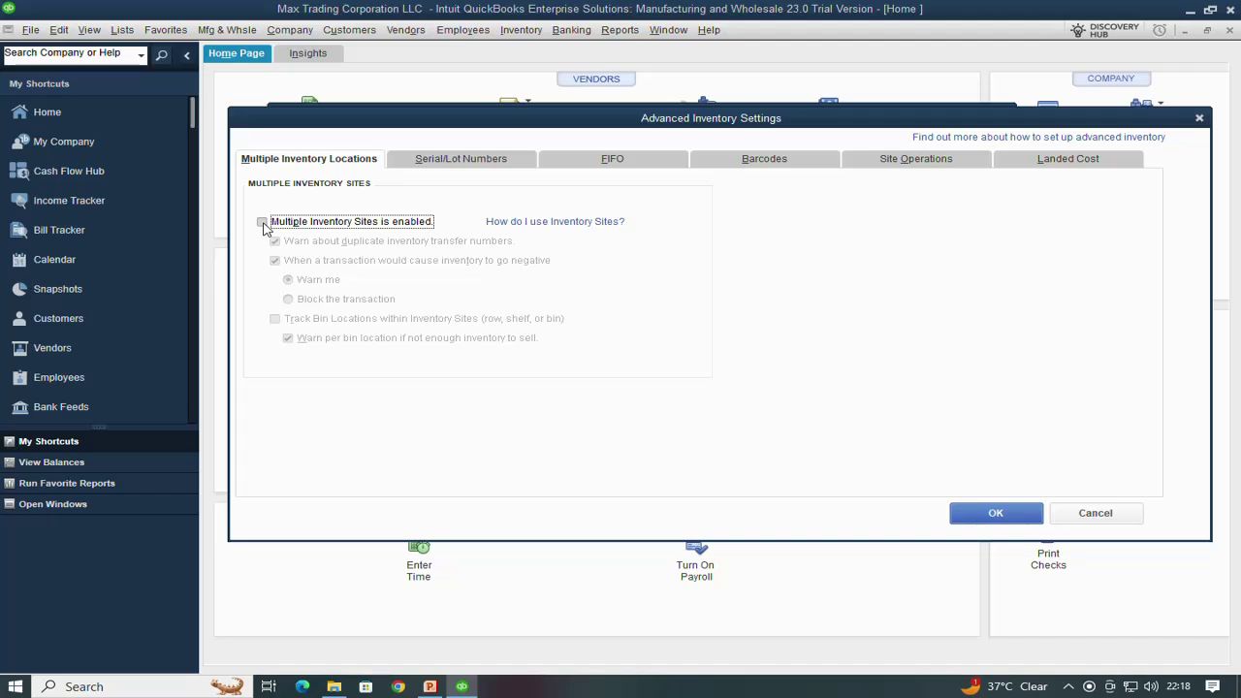
{"action": "left_click", "coordinate": [262, 223]}
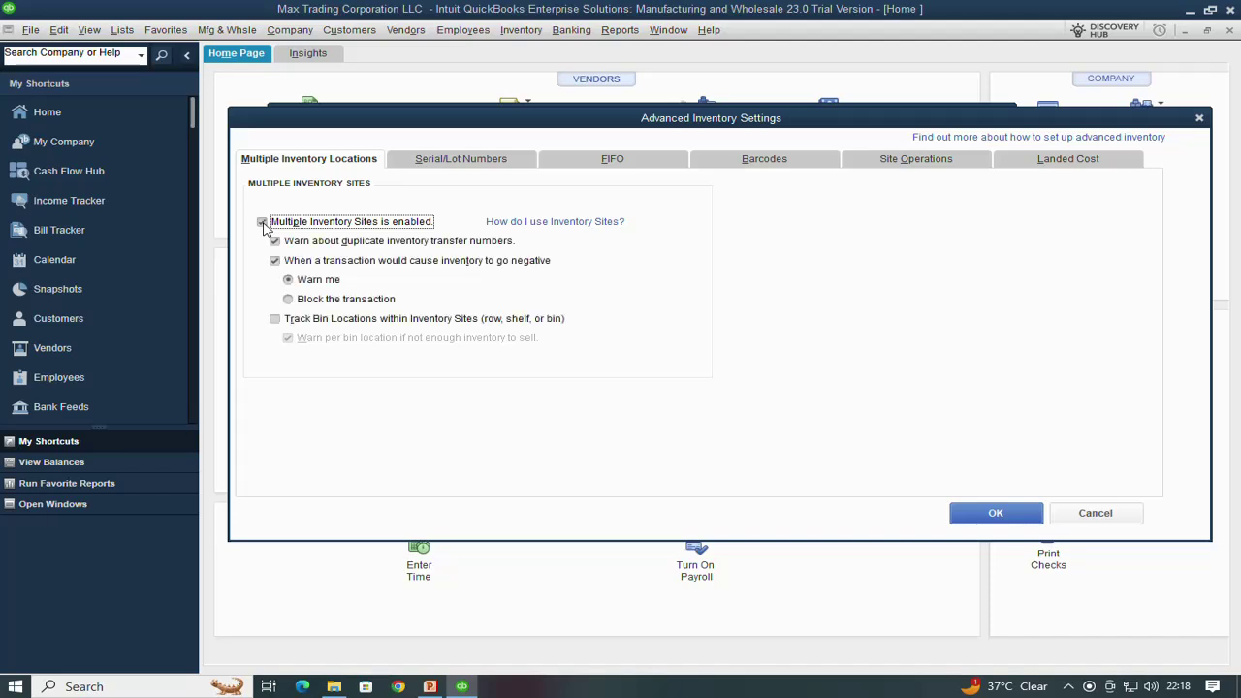
{"action": "left_click", "coordinate": [262, 223]}
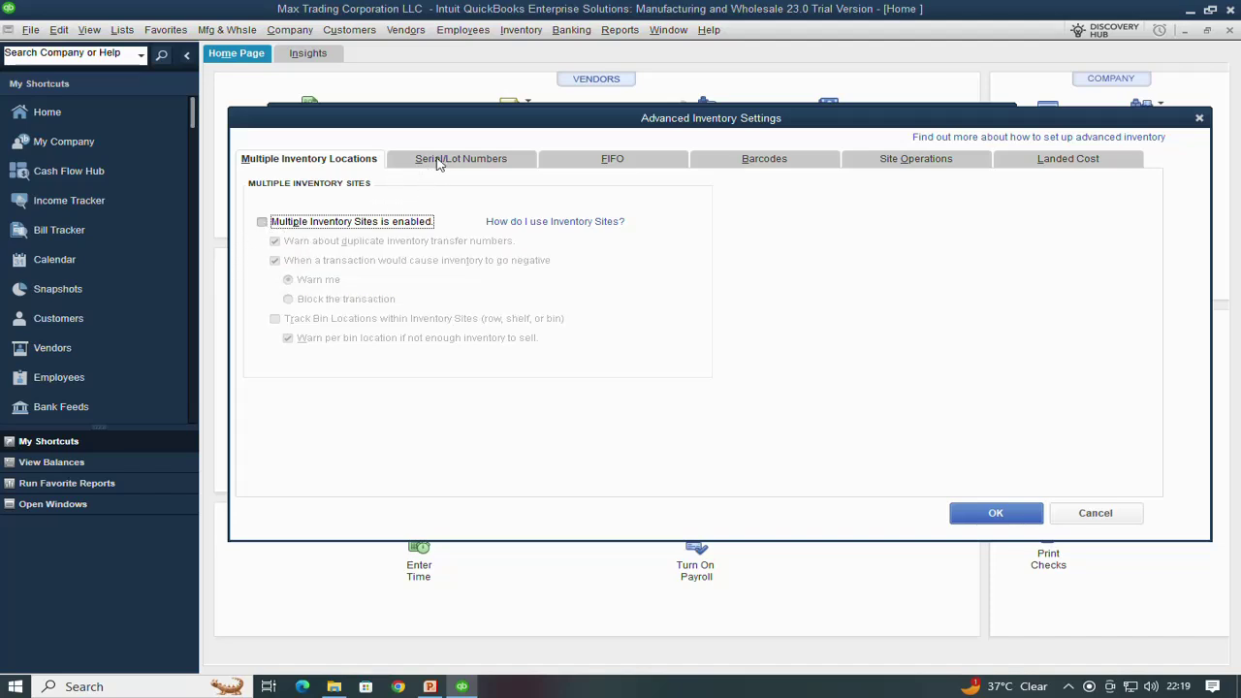
{"action": "left_click", "coordinate": [442, 165]}
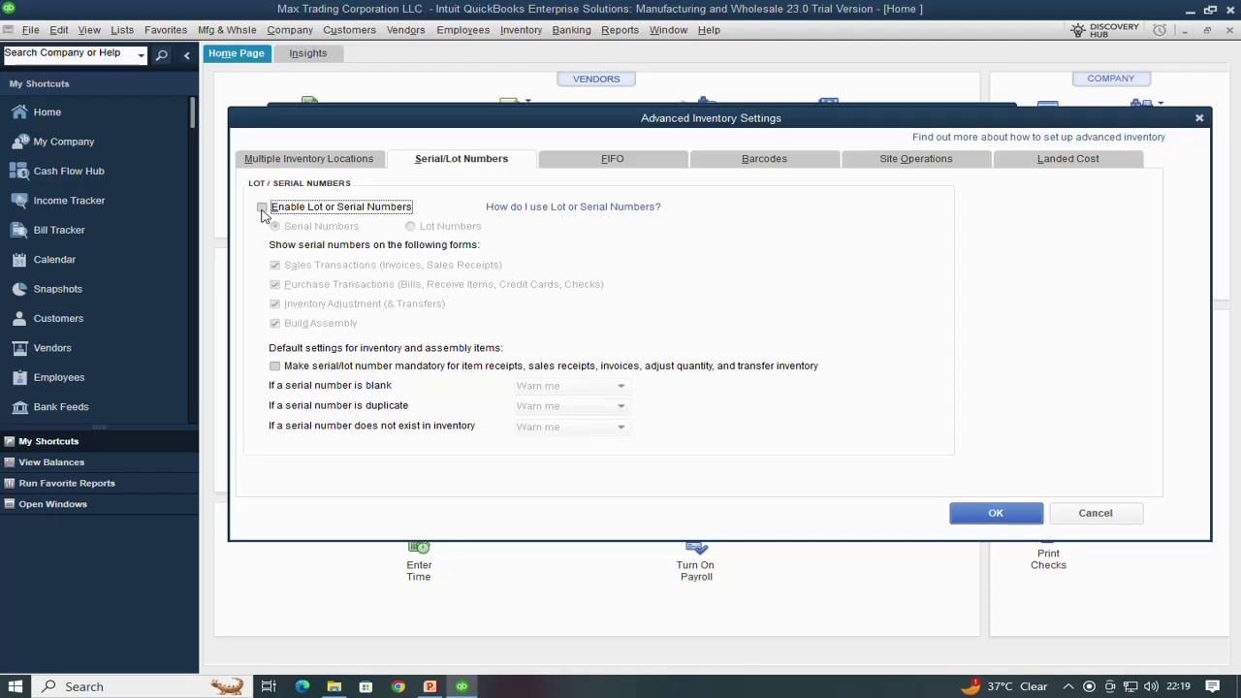
{"action": "left_click", "coordinate": [262, 210]}
{"action": "left_click", "coordinate": [275, 227]}
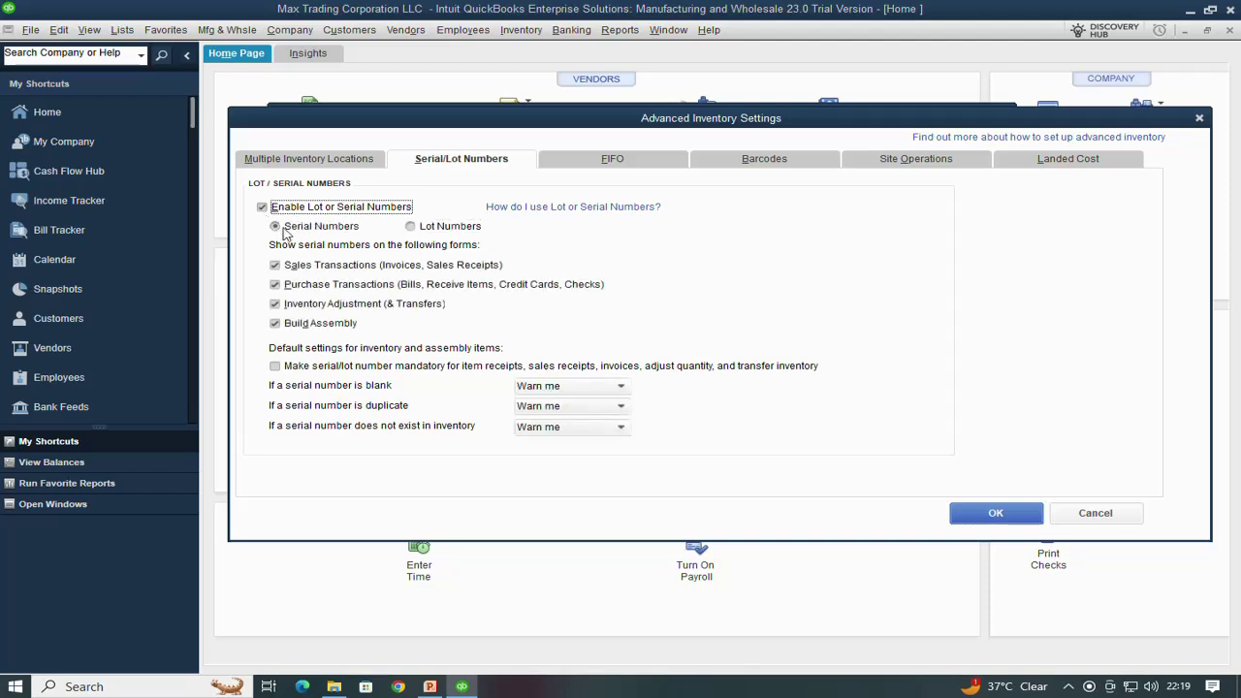
{"action": "left_click", "coordinate": [412, 227]}
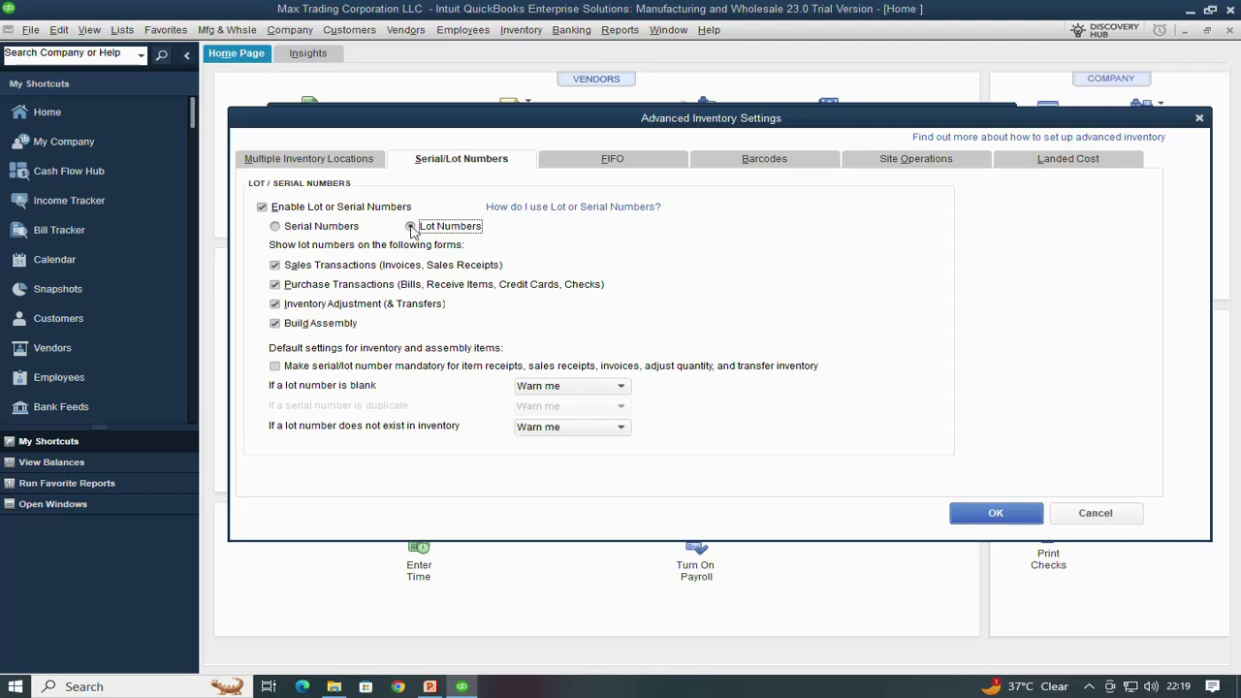
{"action": "left_click", "coordinate": [612, 161]}
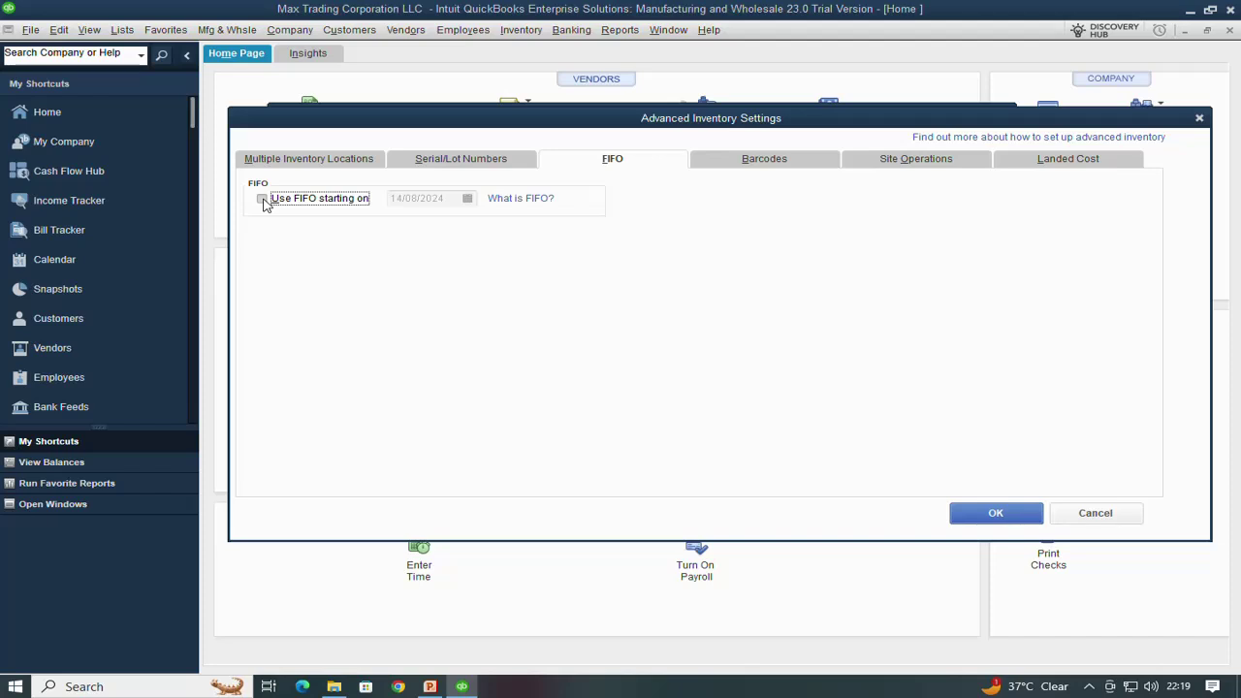
Try FIFO costing, leave it off, and enable barcodes on the Barcodes tab
{"action": "left_click", "coordinate": [262, 199]}
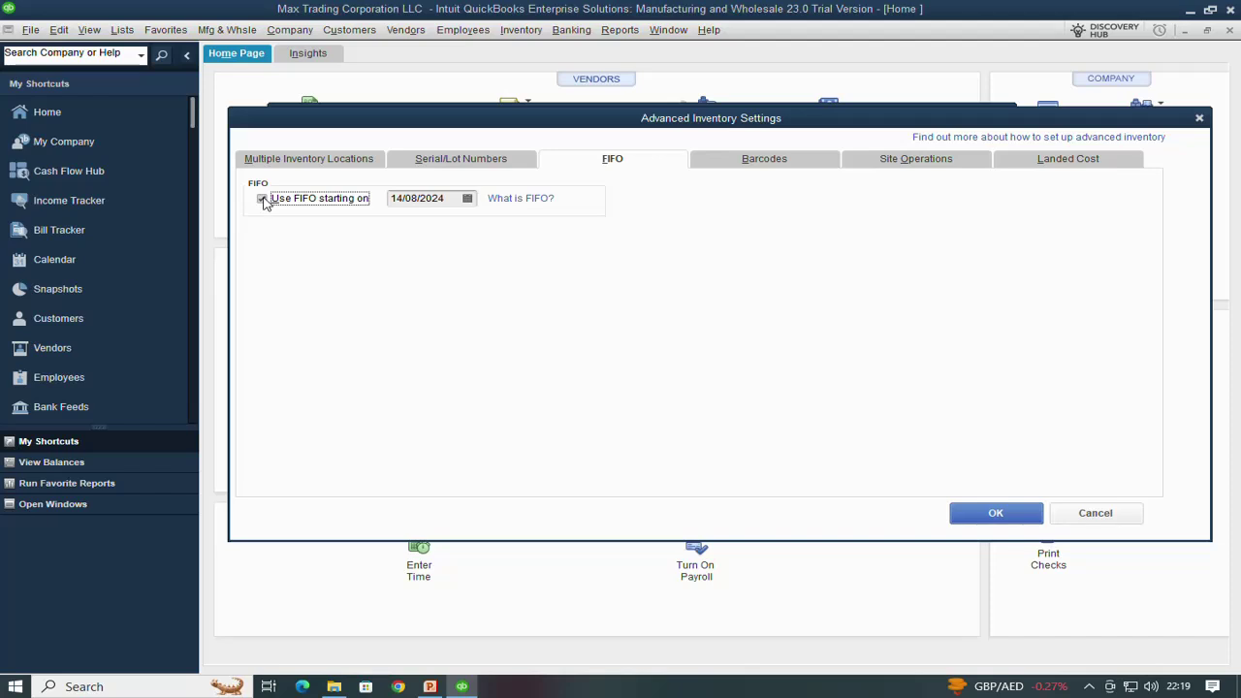
{"action": "left_click", "coordinate": [262, 198]}
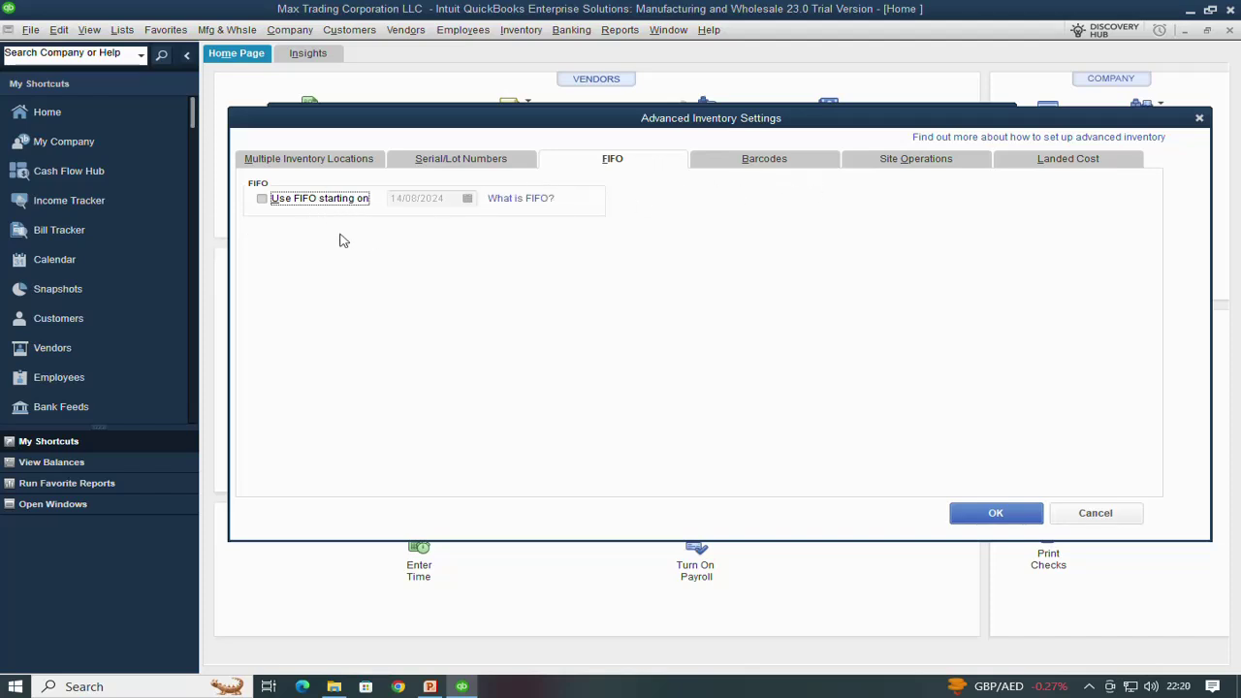
{"action": "left_click", "coordinate": [745, 165]}
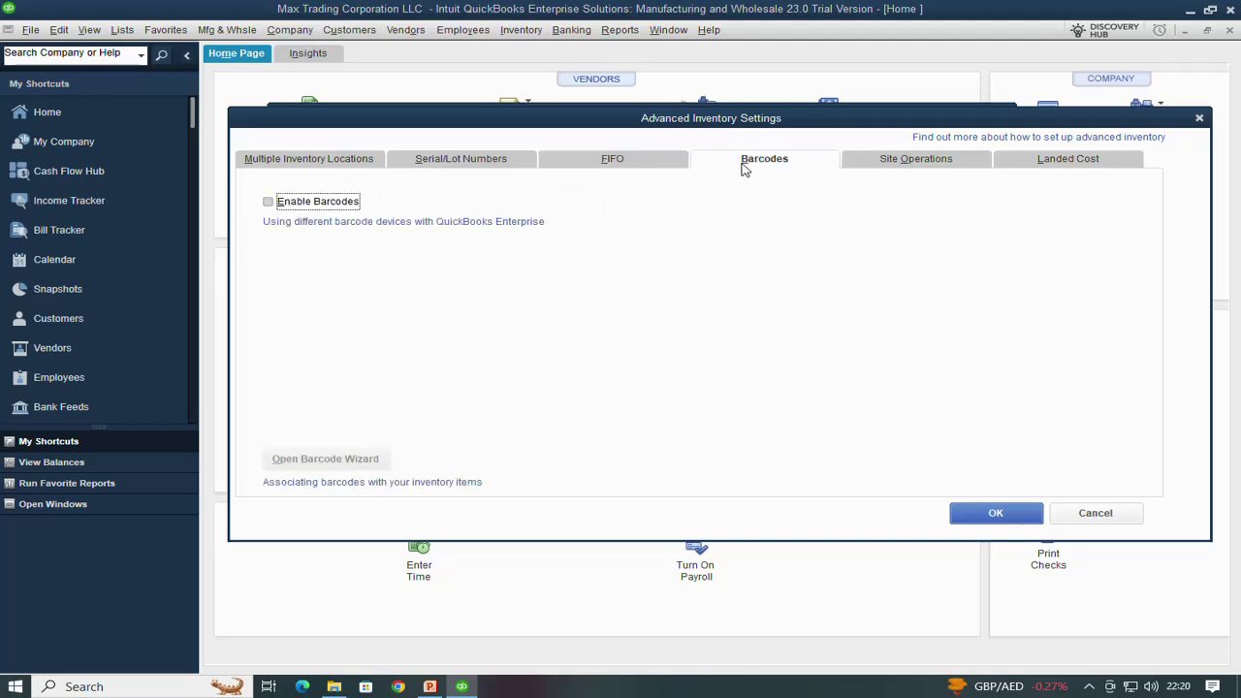
{"action": "left_click", "coordinate": [268, 203]}
Review the Site Operations and Landed Cost settings, then accept the Advanced Inventory Settings
{"action": "left_click", "coordinate": [910, 167]}
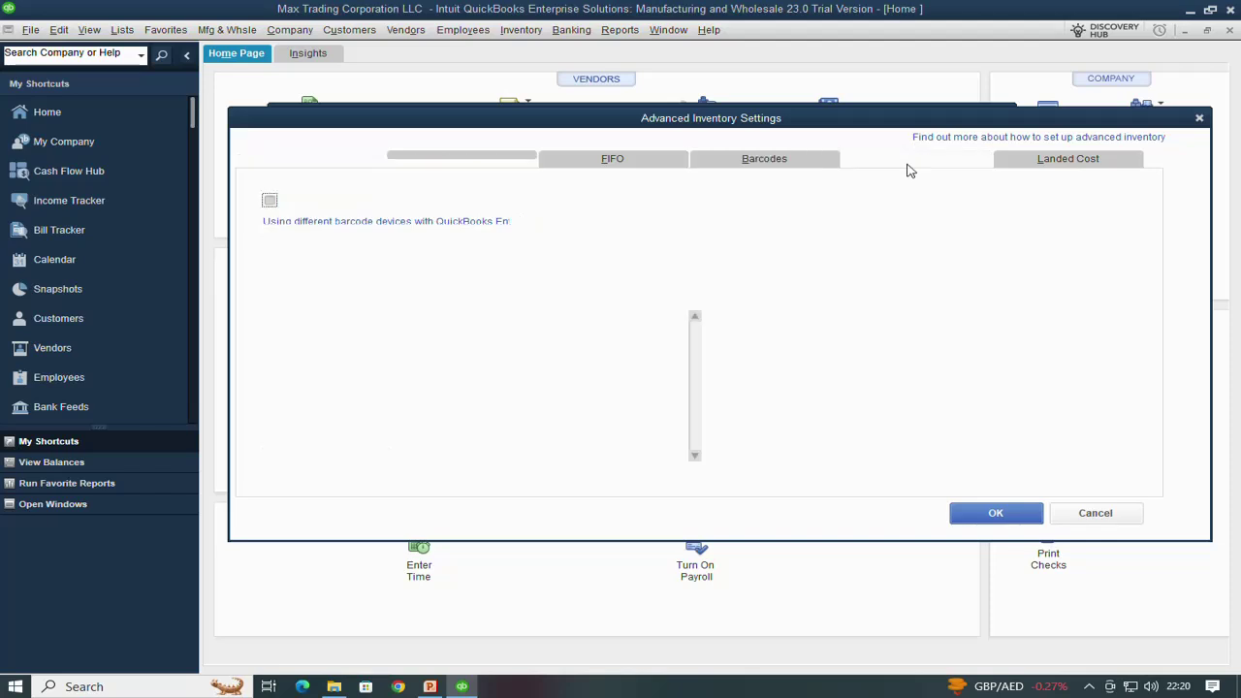
{"action": "left_click", "coordinate": [1045, 165]}
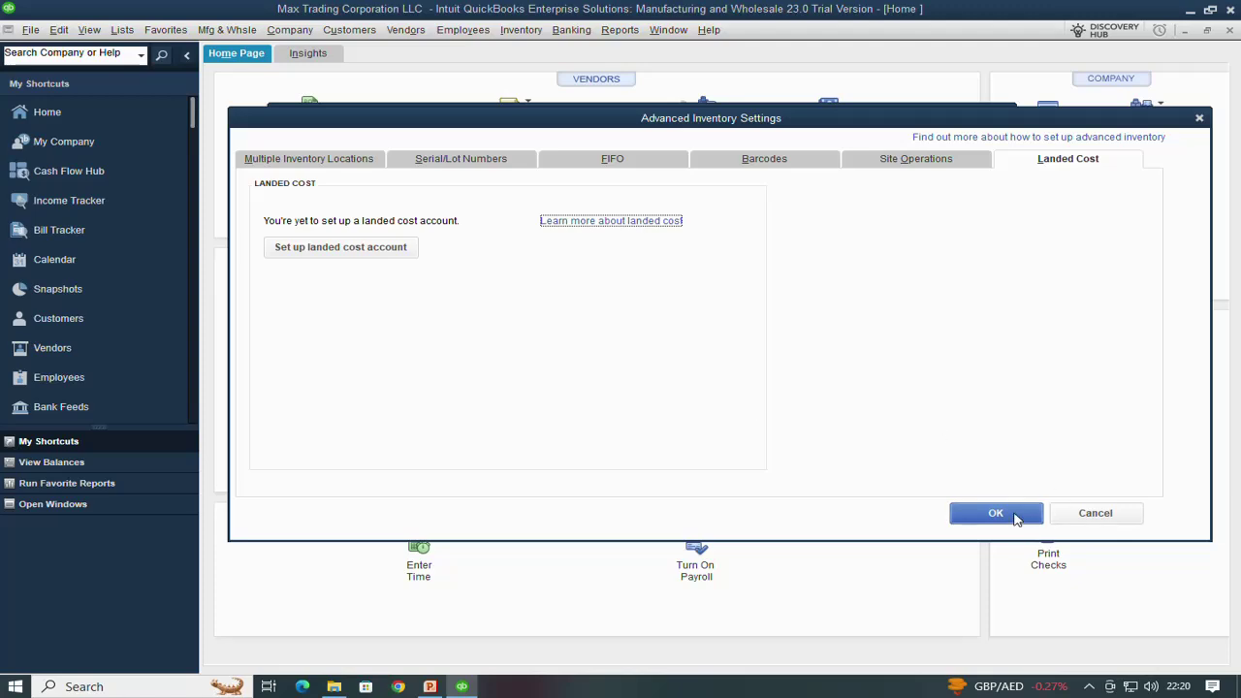
{"action": "left_click", "coordinate": [996, 513]}
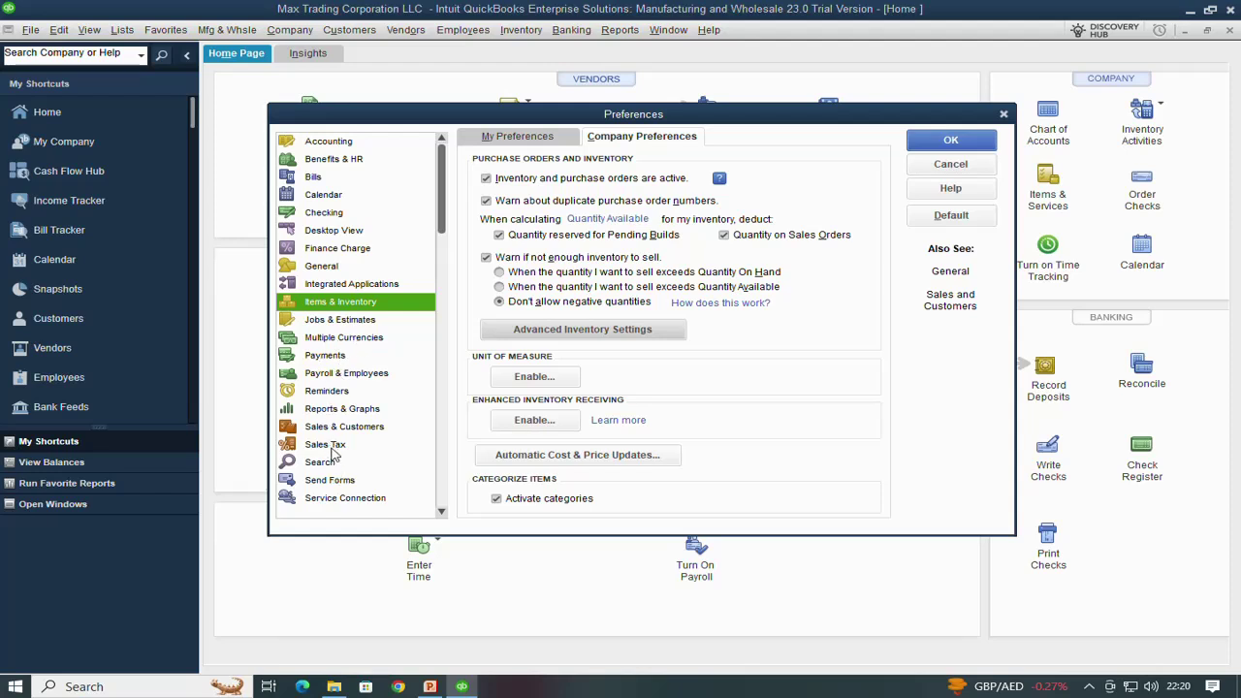
Save the Items & Inventory changes, accept closing open windows, and show Sales Tax preferences
{"action": "left_click", "coordinate": [330, 446]}
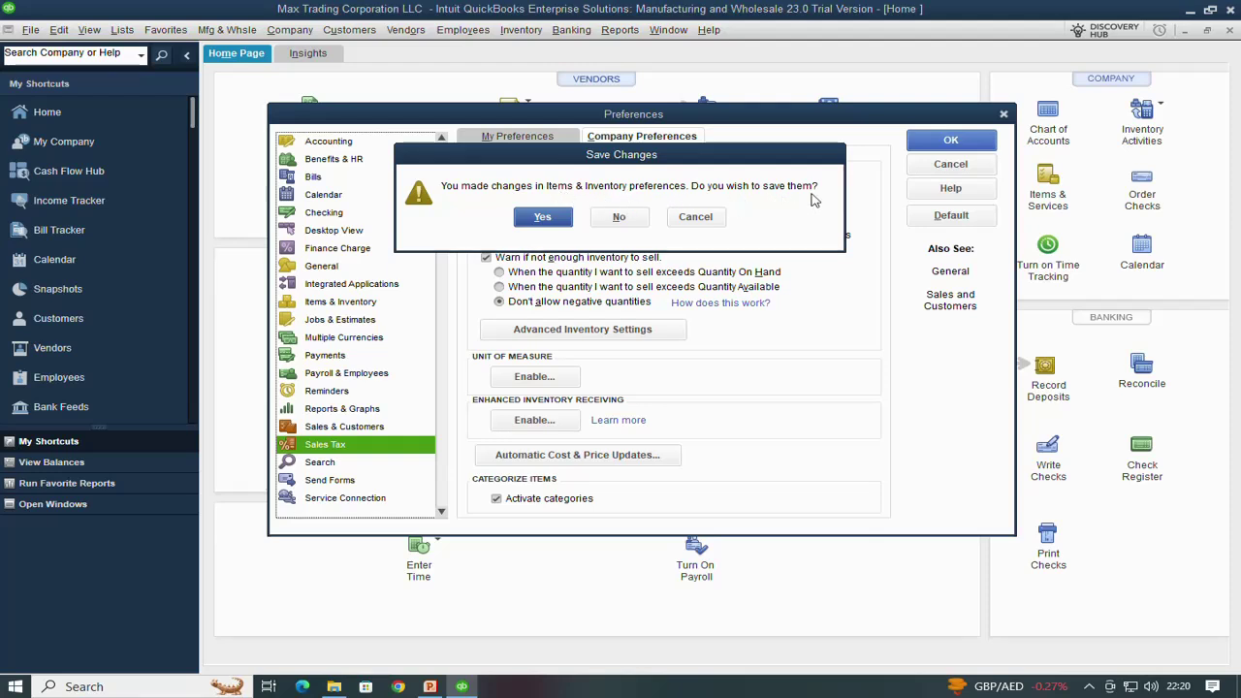
{"action": "left_click", "coordinate": [543, 217]}
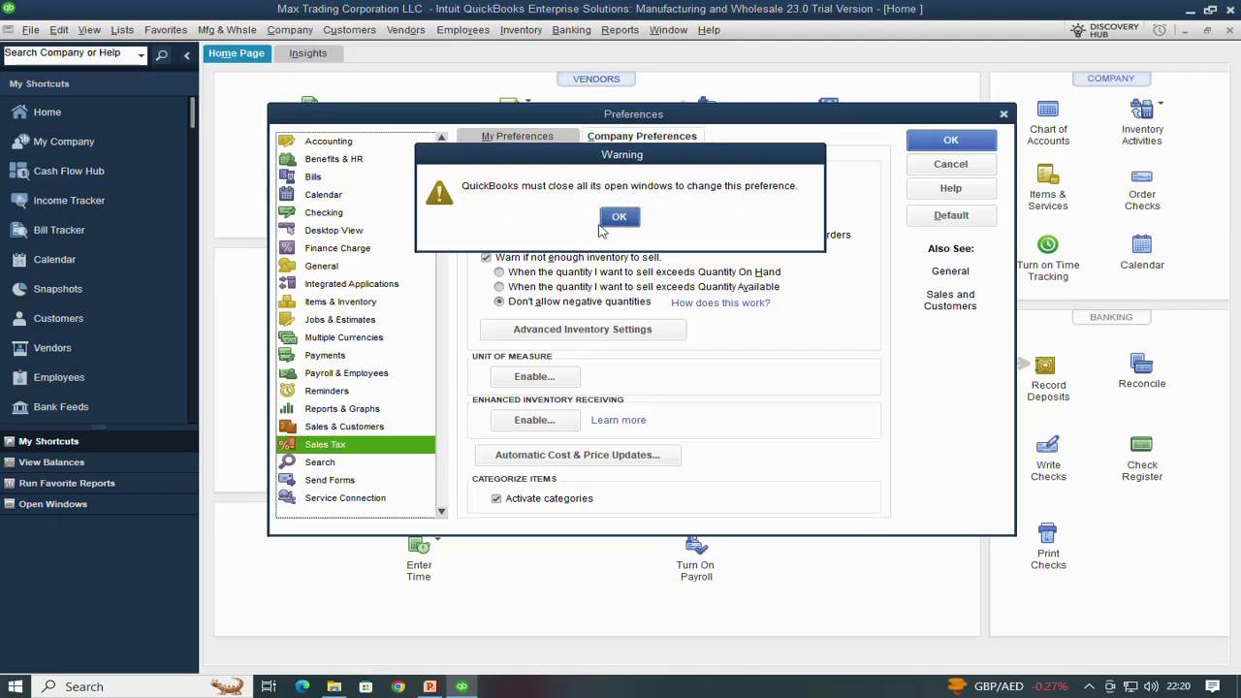
{"action": "left_click", "coordinate": [618, 217]}
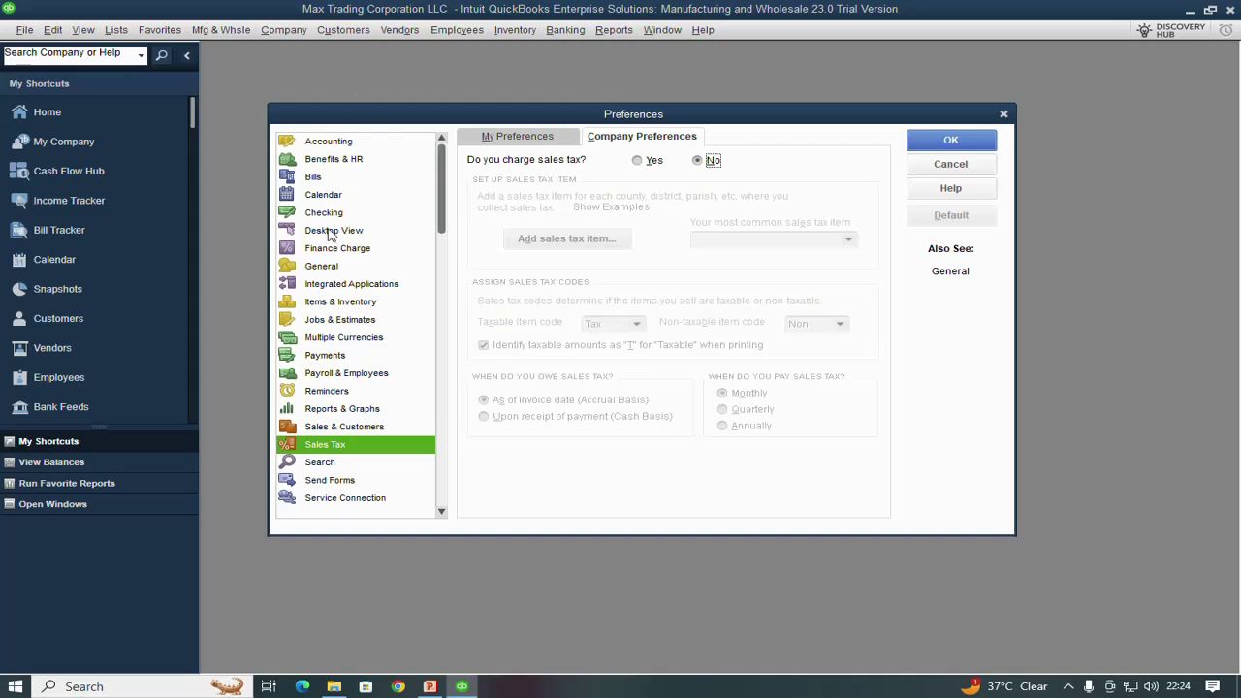
{"action": "left_click", "coordinate": [331, 452]}
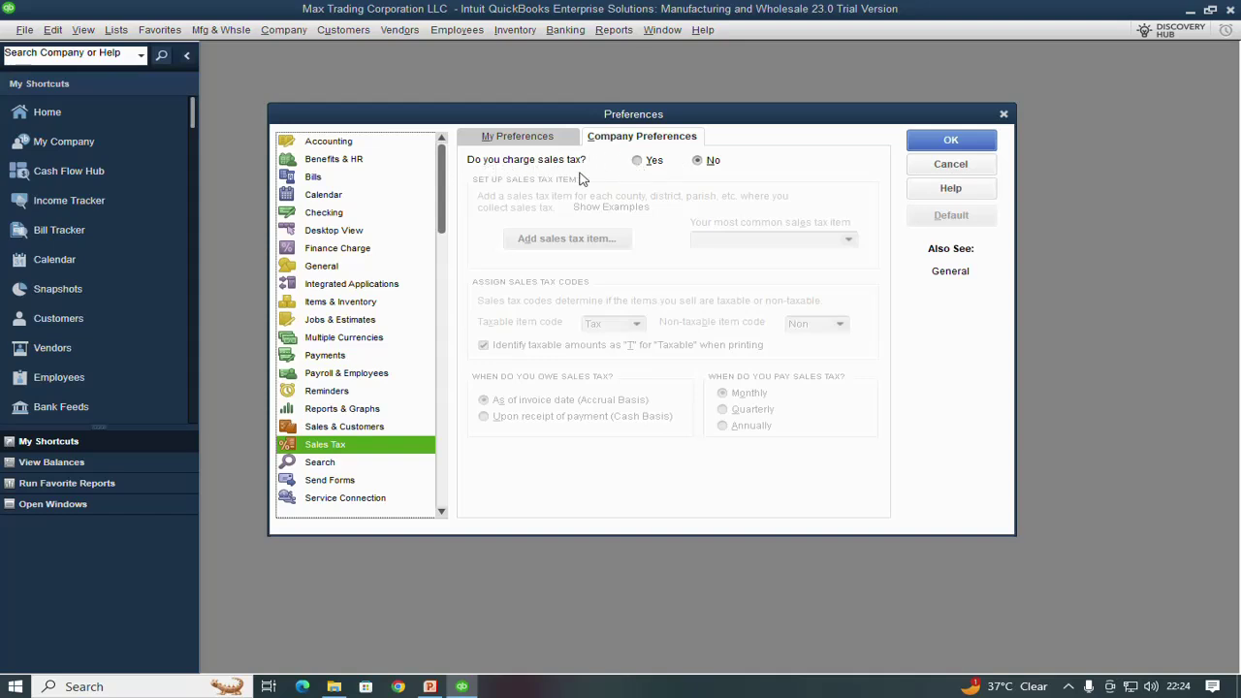
Set charging sales tax to Yes and choose < Add New > for the most common sales tax item
{"action": "left_click", "coordinate": [638, 161]}
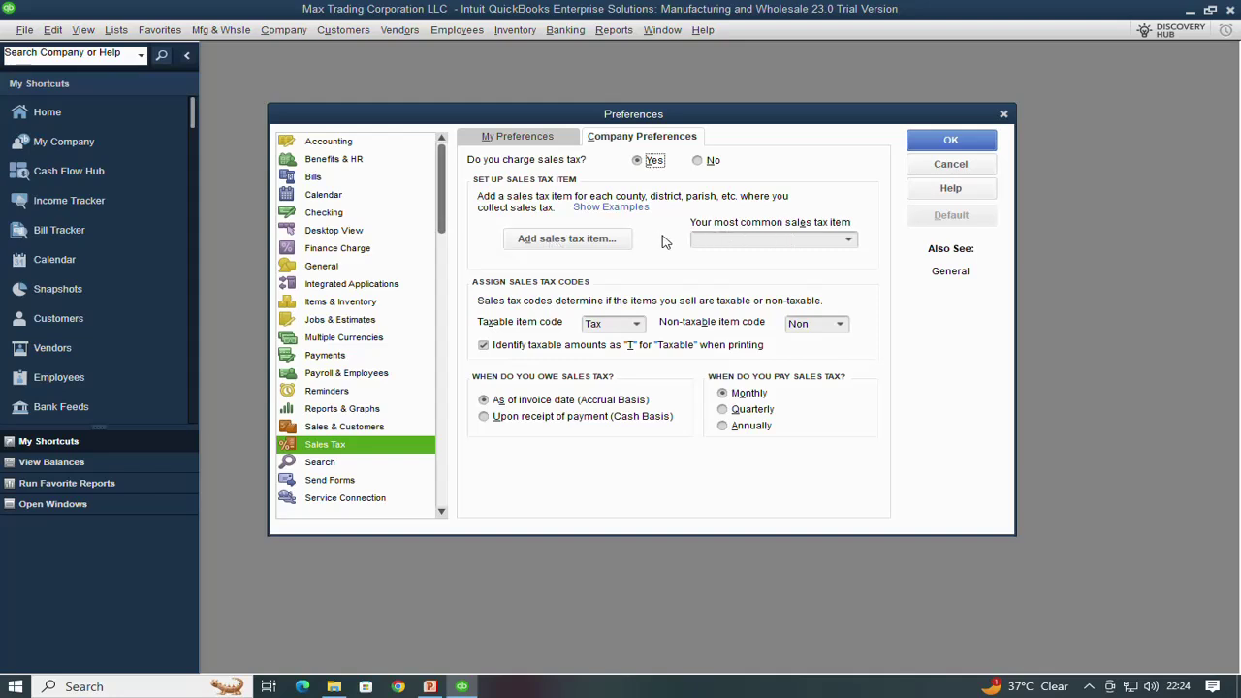
{"action": "left_click", "coordinate": [853, 246]}
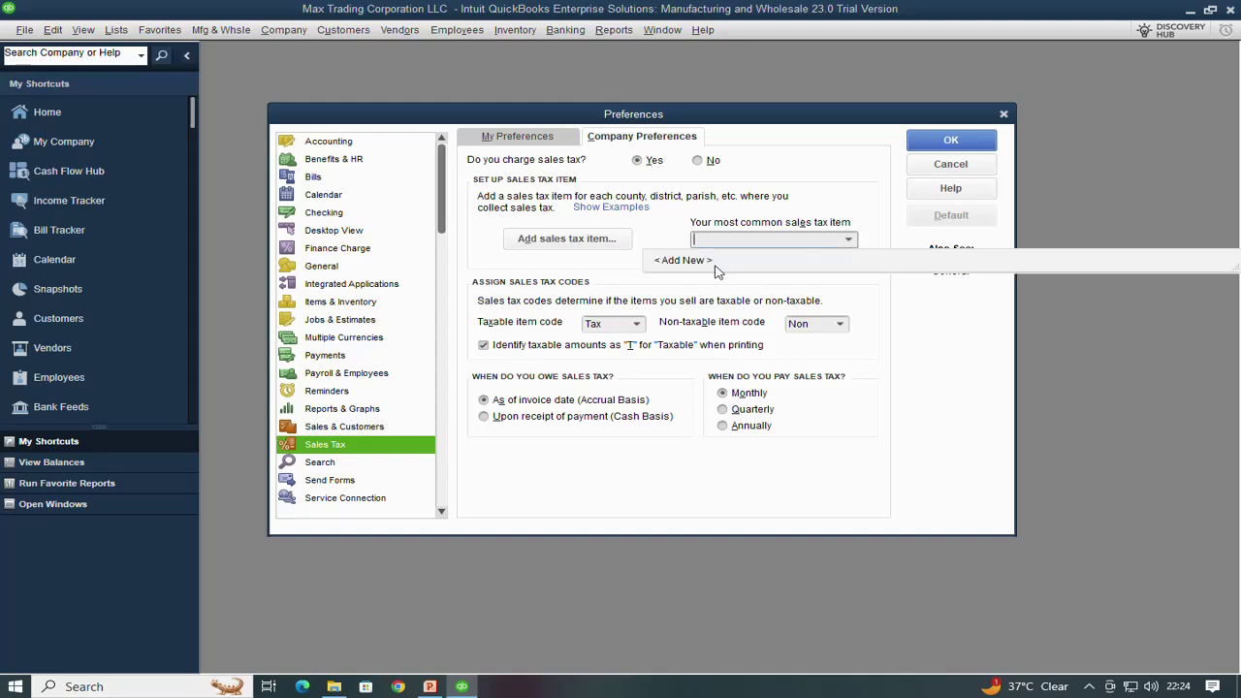
{"action": "left_click", "coordinate": [567, 243]}
{"action": "left_click", "coordinate": [566, 243]}
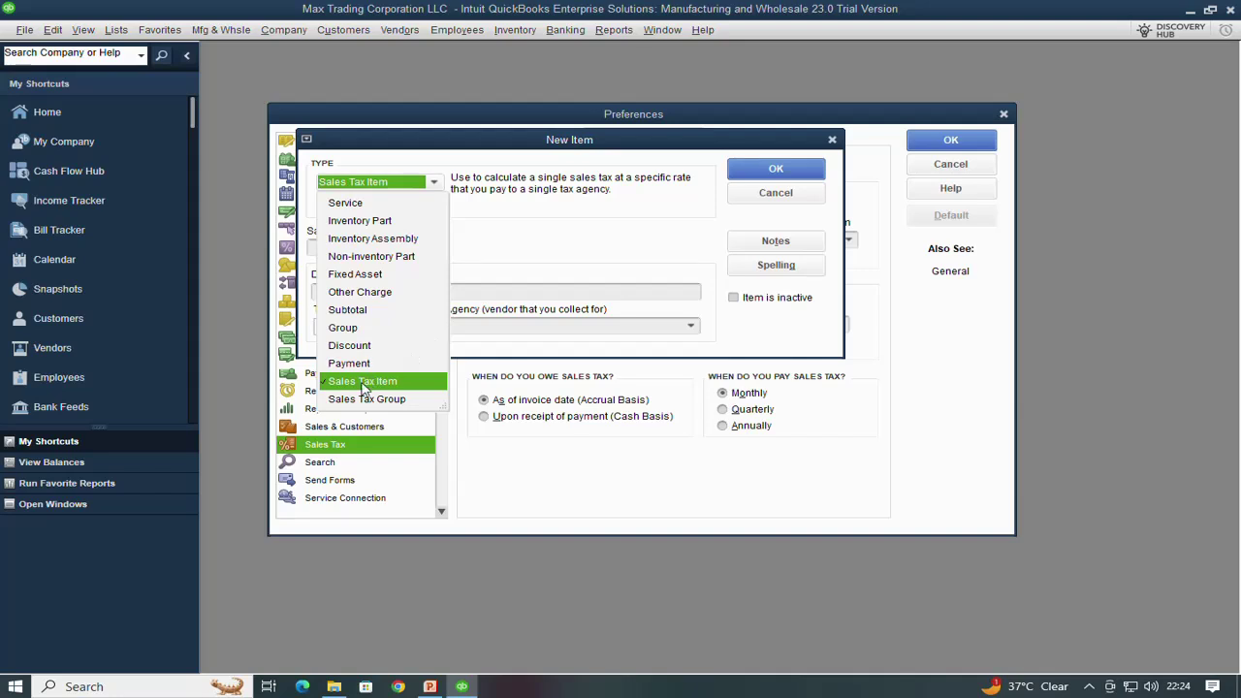
Define a Sales Tax Item named VAT, described 'VAT @ 5%', with a 5% rate
{"action": "left_click", "coordinate": [365, 381]}
{"action": "left_click", "coordinate": [365, 247]}
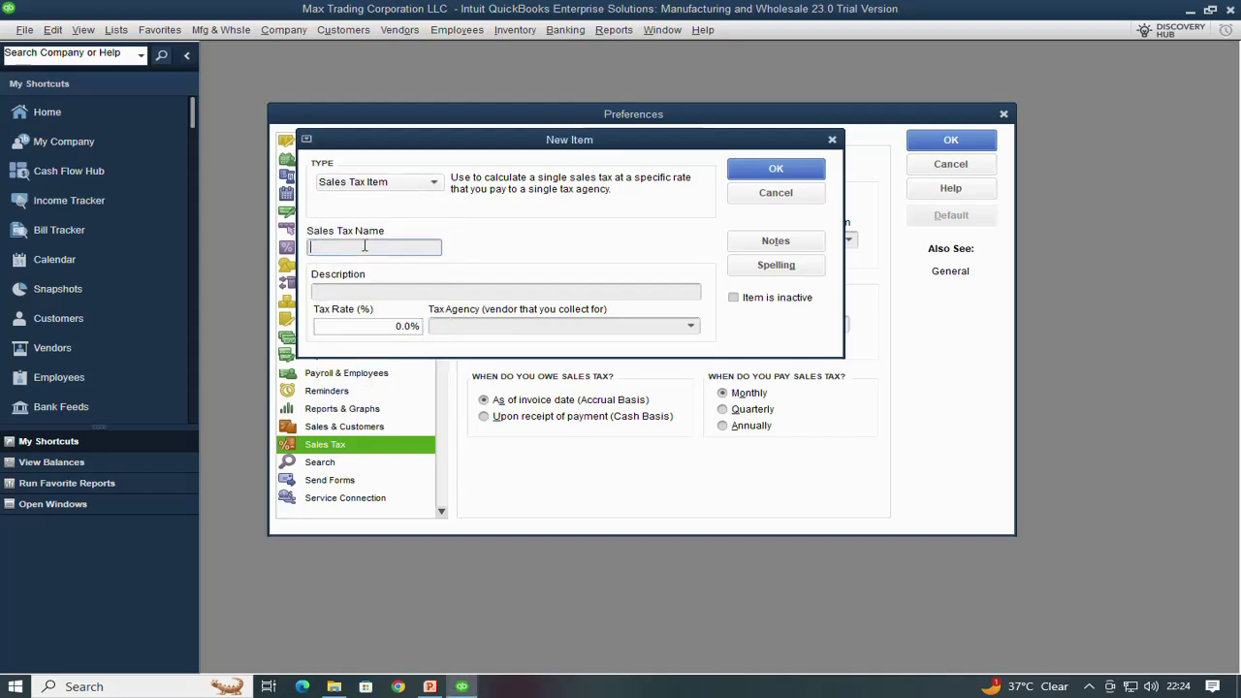
{"action": "type", "text": "VAT"}
{"action": "key", "text": "Tab"}
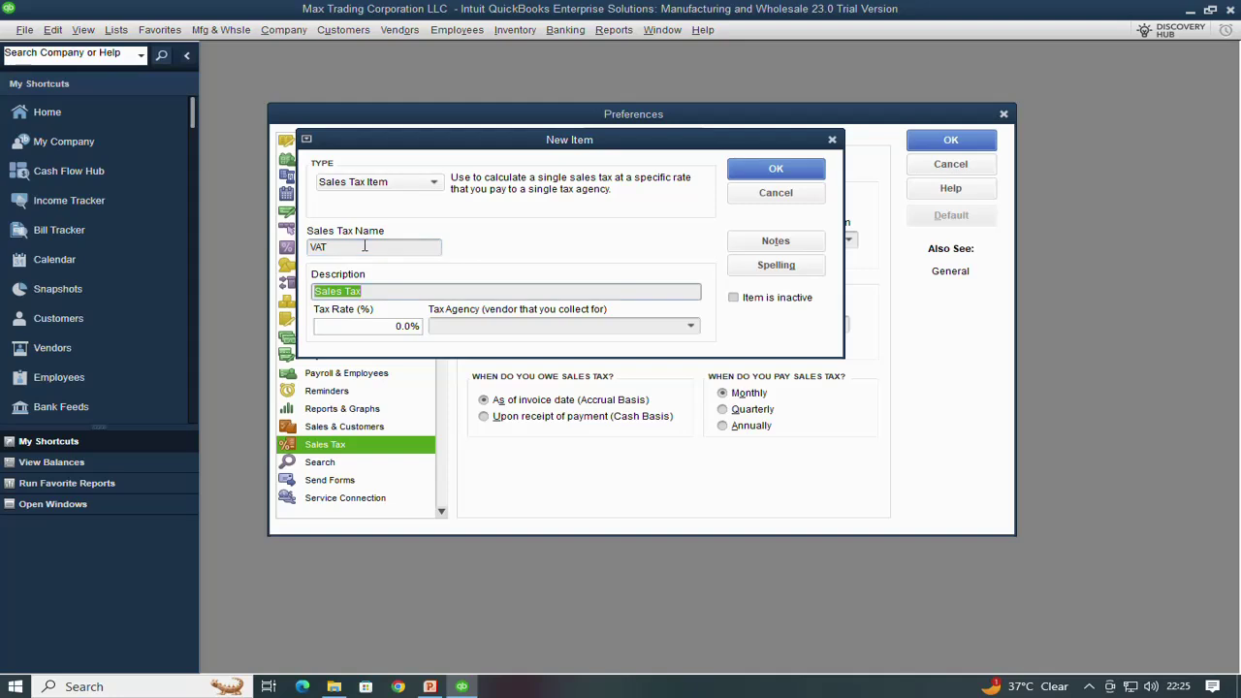
{"action": "type", "text": "VAT @ 5%"}
{"action": "left_click", "coordinate": [396, 328]}
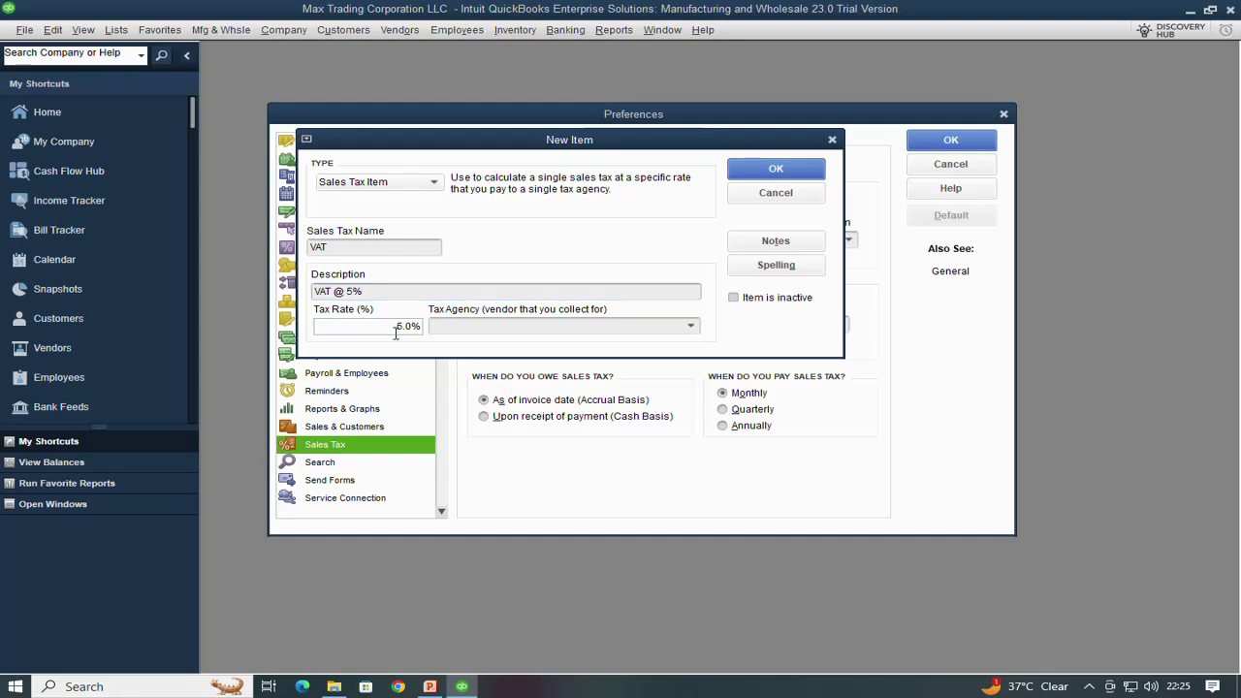
{"action": "type", "text": "5"}
Attempt to save, dismiss the missing tax agency warning, and bring up the Tax Agency list
{"action": "left_click", "coordinate": [810, 172]}
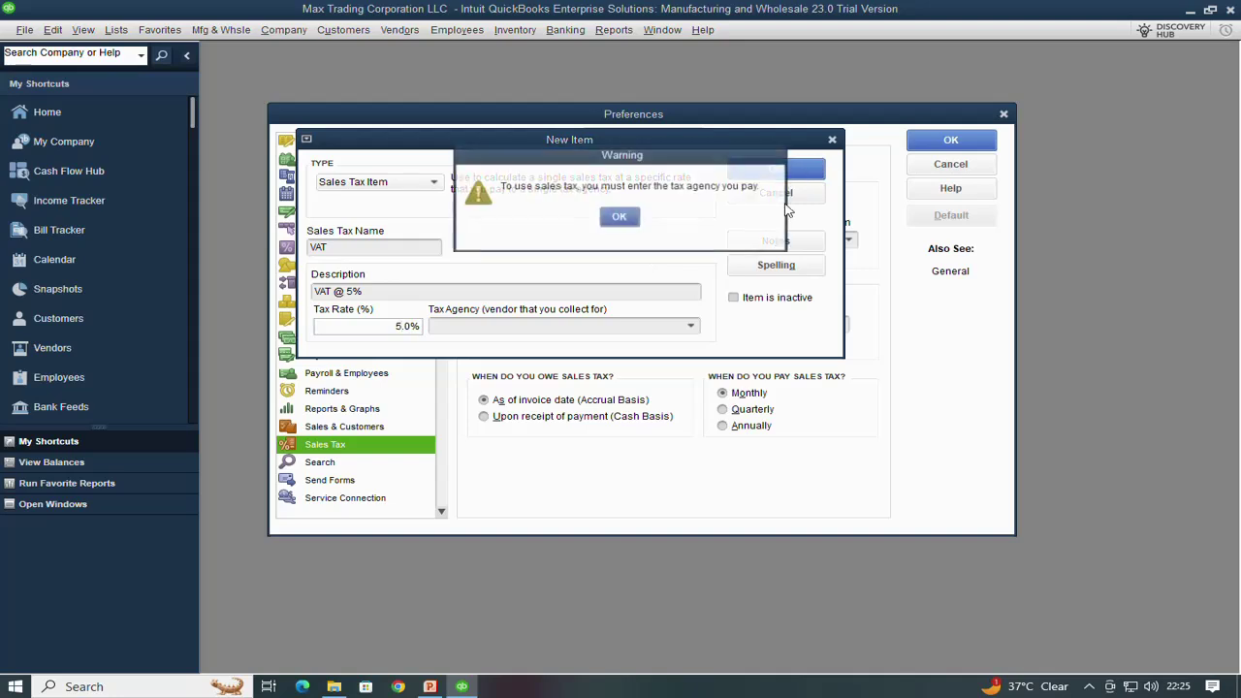
{"action": "left_click", "coordinate": [619, 218]}
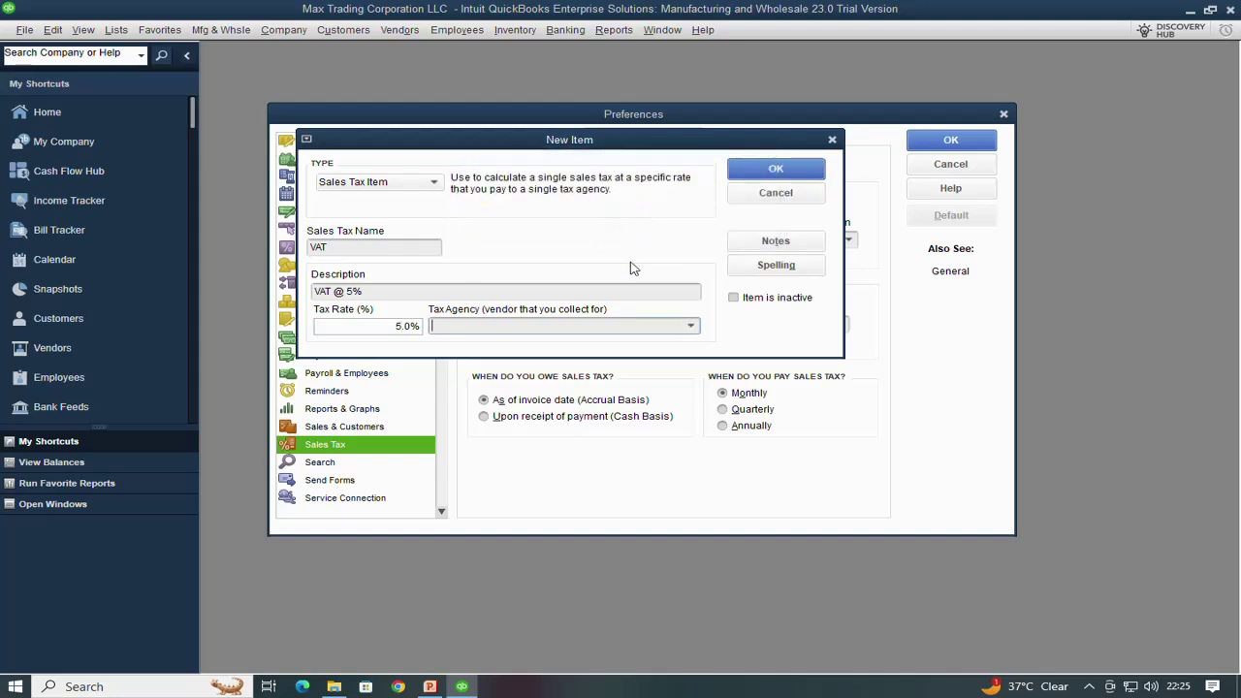
{"action": "left_click", "coordinate": [690, 327]}
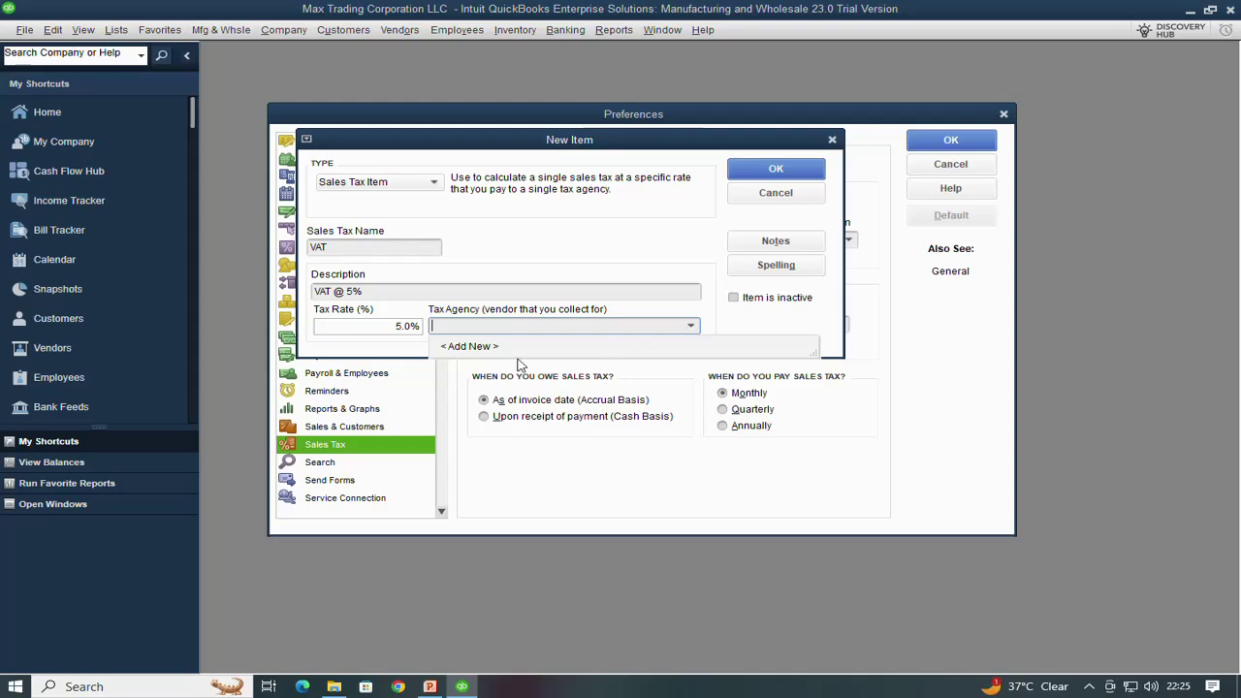
Add vendor Federal Tax Authority, with the same company name, as the VAT tax agency
{"action": "left_click", "coordinate": [470, 346]}
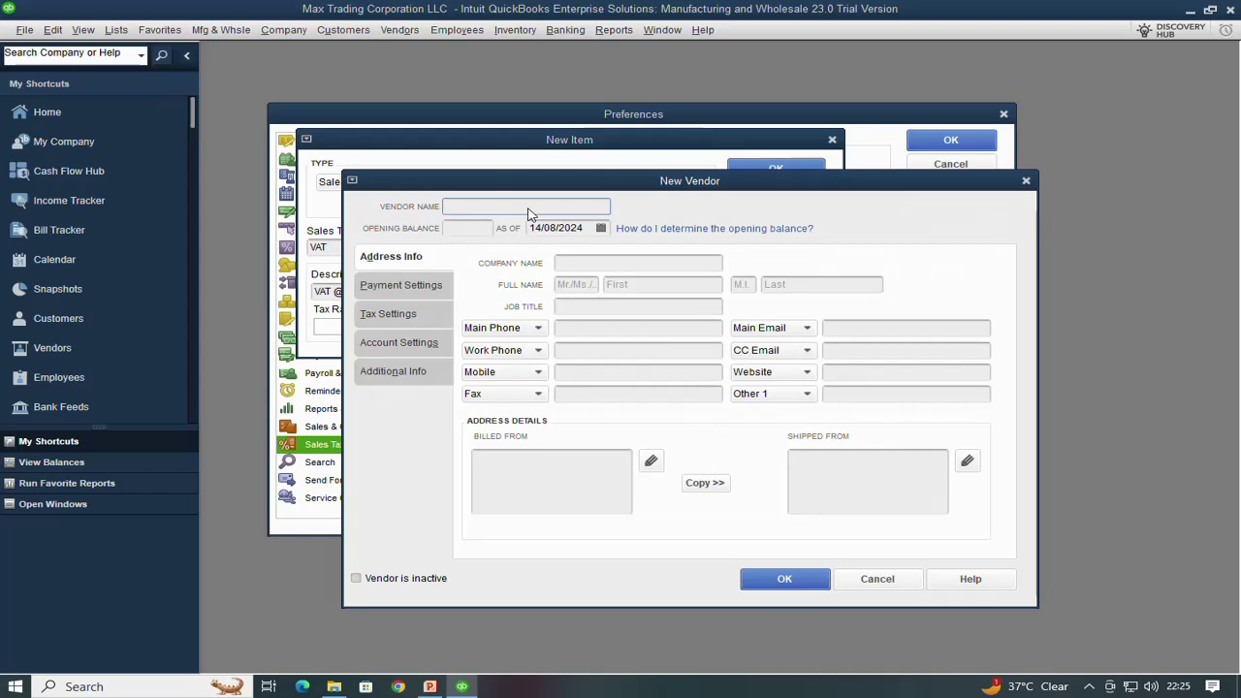
{"action": "type", "text": "Federal Tax"}
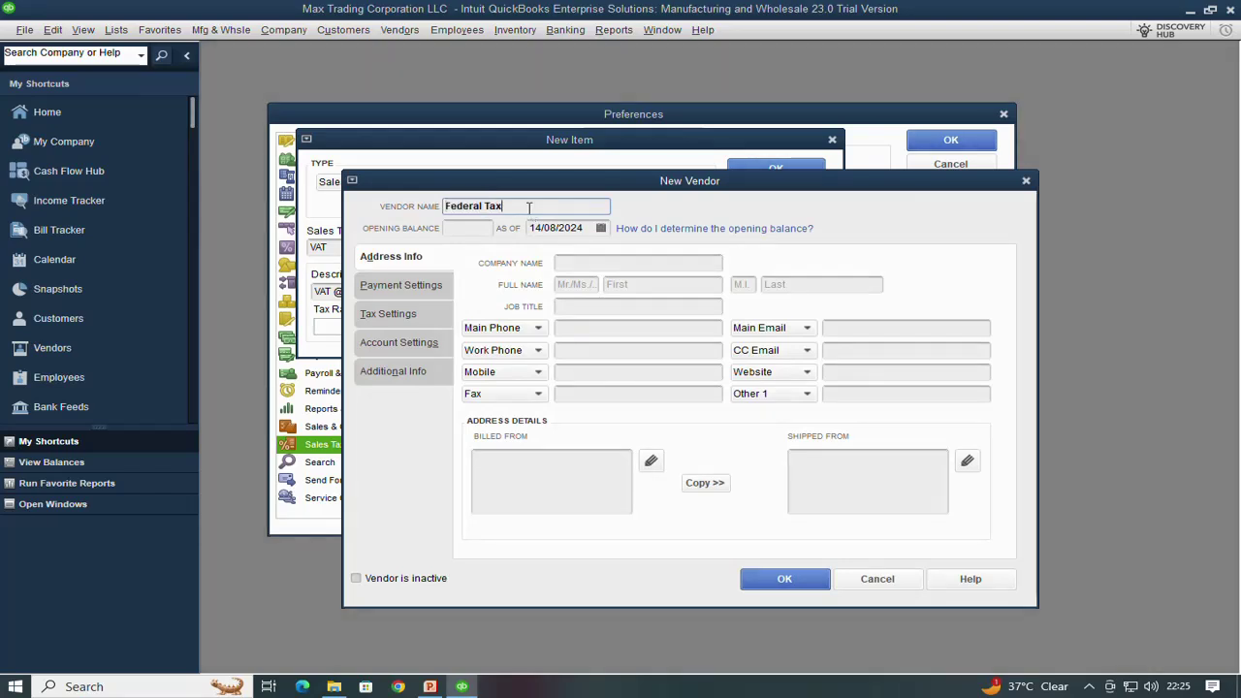
{"action": "type", "text": " Authority"}
{"action": "triple_click", "coordinate": [529, 207]}
{"action": "key", "text": "ctrl+c"}
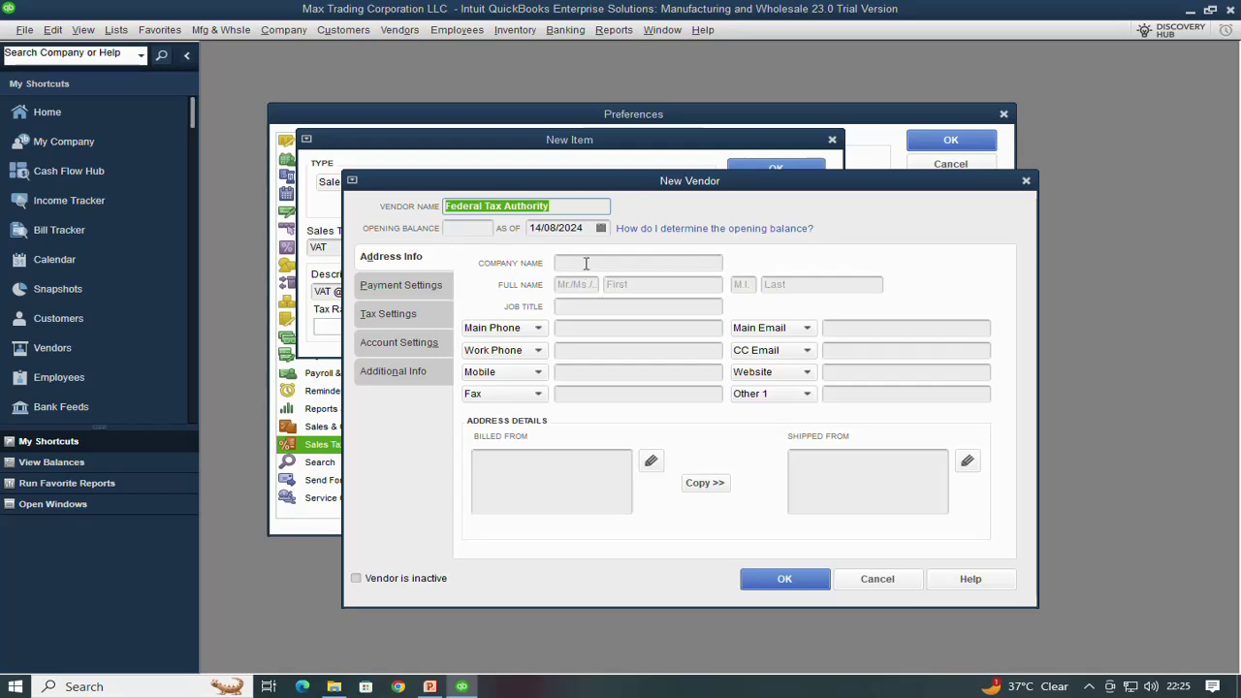
{"action": "left_click", "coordinate": [586, 263]}
{"action": "key", "text": "ctrl+v"}
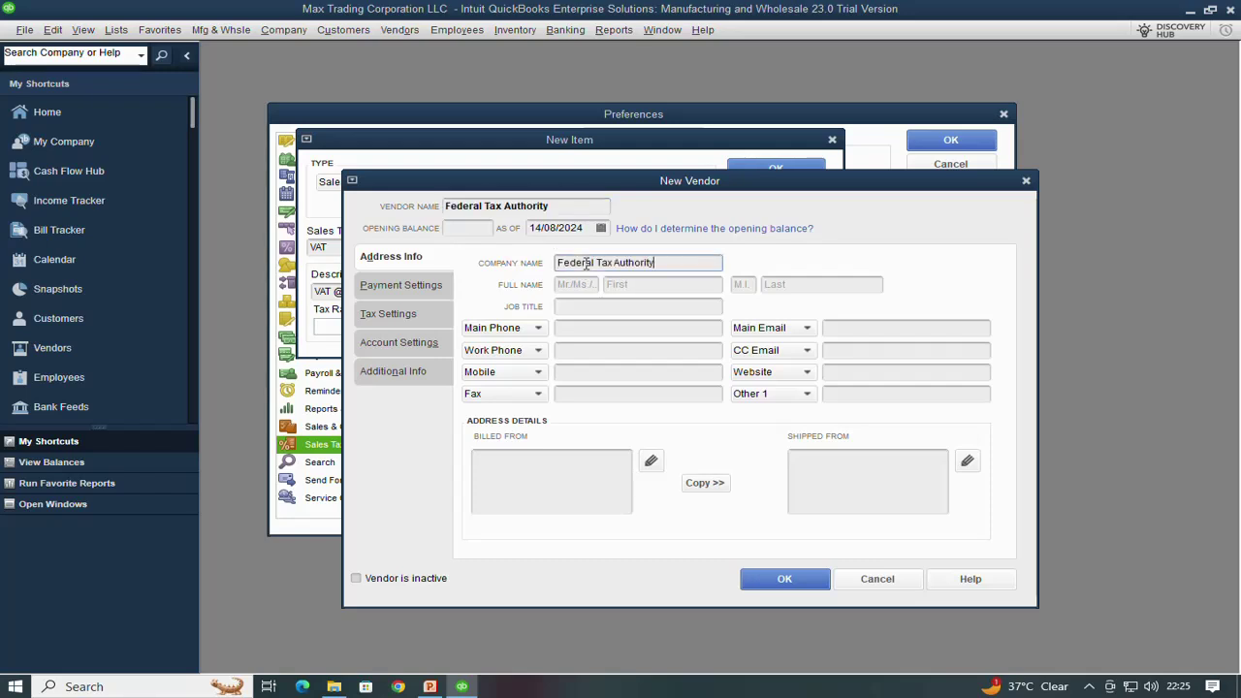
{"action": "left_click", "coordinate": [785, 580]}
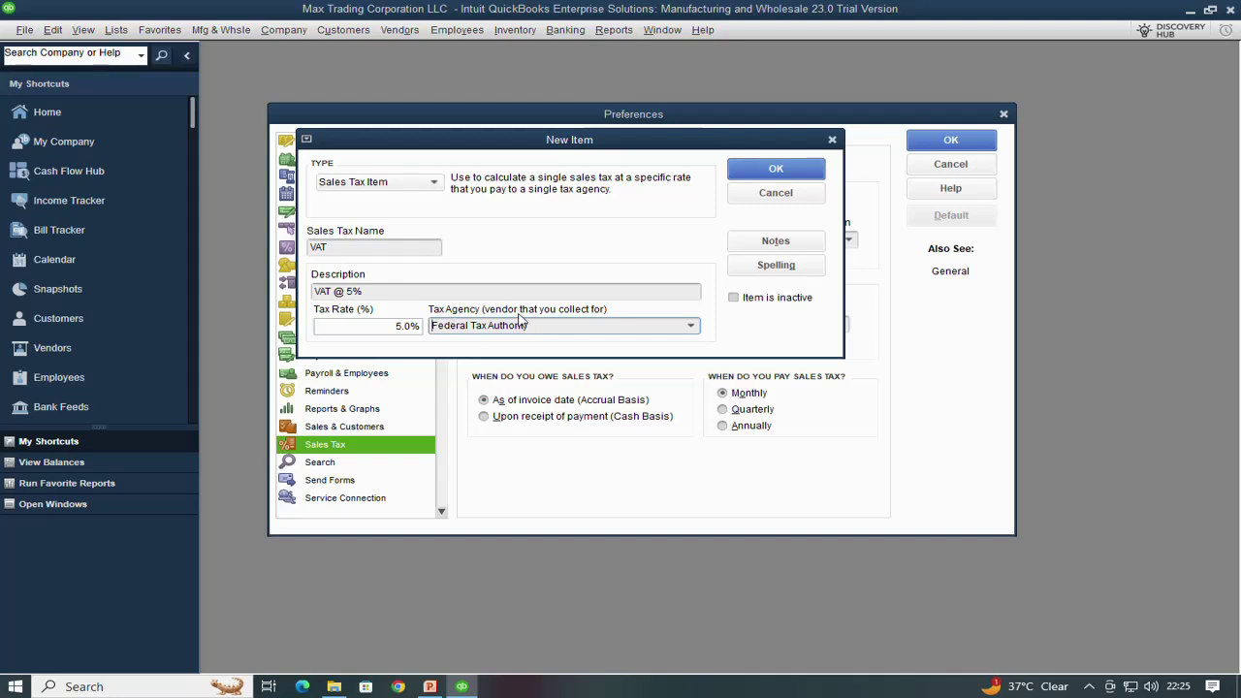
Confirm the New Item dialog to store the VAT 5% item with Federal Tax Authority as agency
{"action": "left_click", "coordinate": [776, 170]}
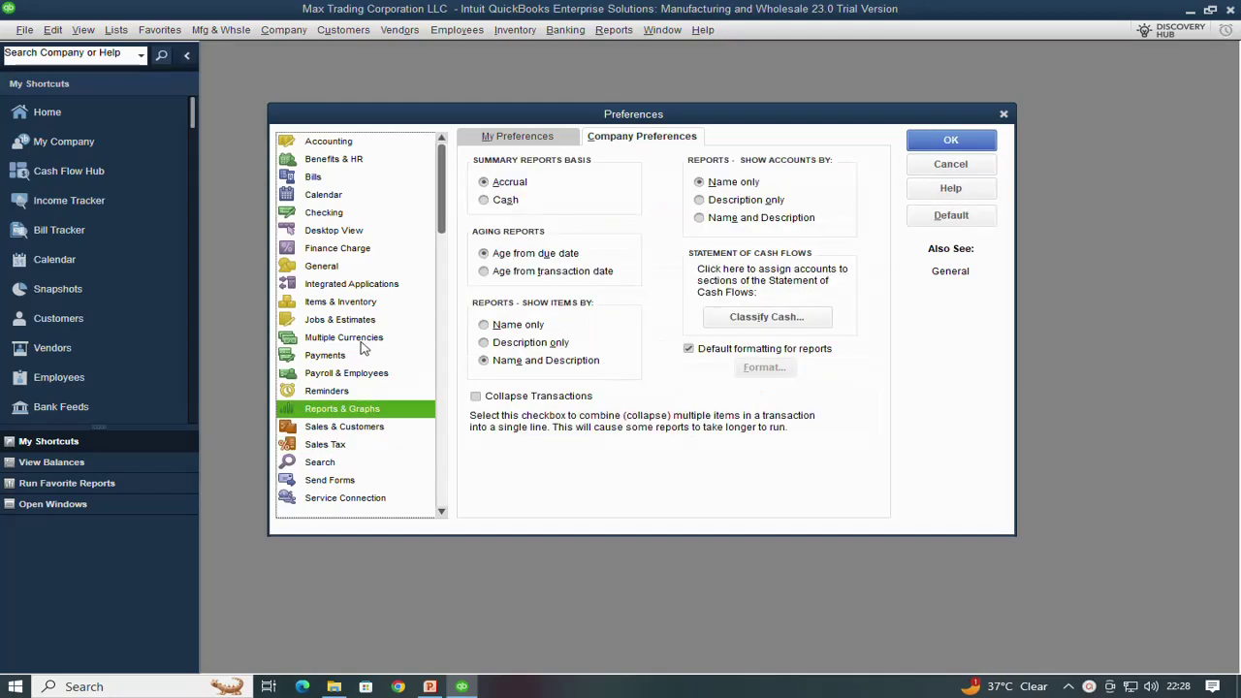
Select Multiple Currencies in the Preferences list, currently set to one currency
{"action": "left_click", "coordinate": [341, 339]}
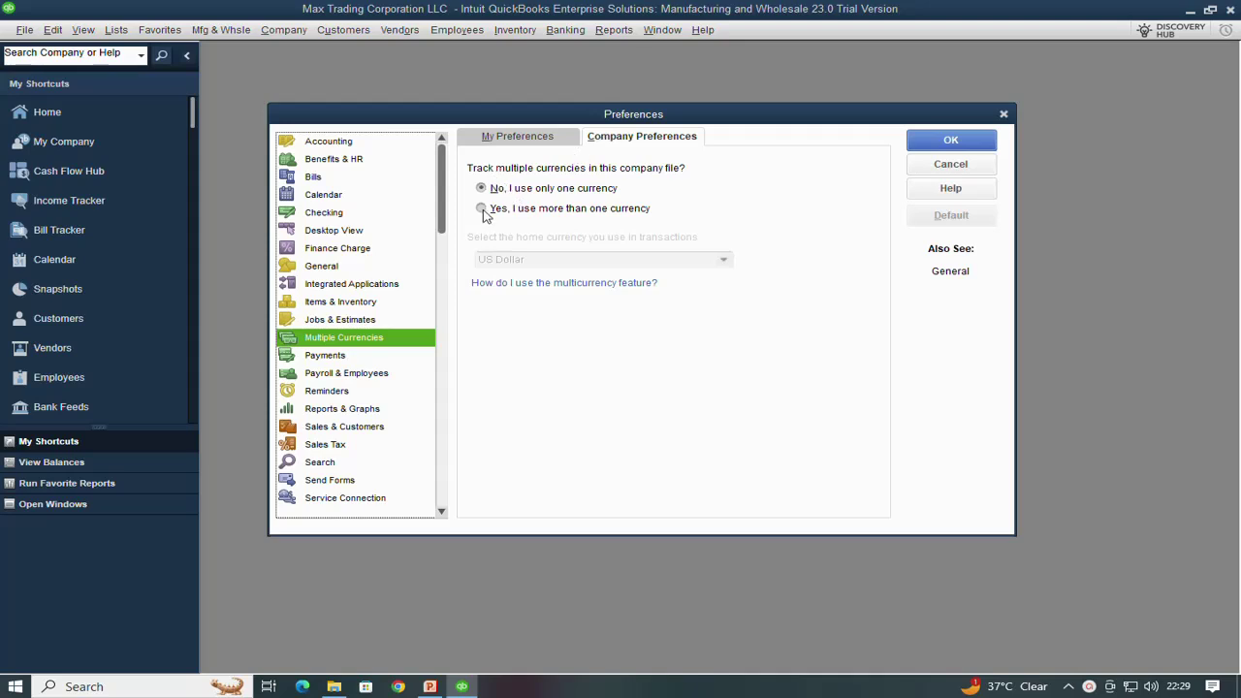
Choose 'Yes, I use more than one currency' and make active UAE Dirham the home currency
{"action": "left_click", "coordinate": [482, 209]}
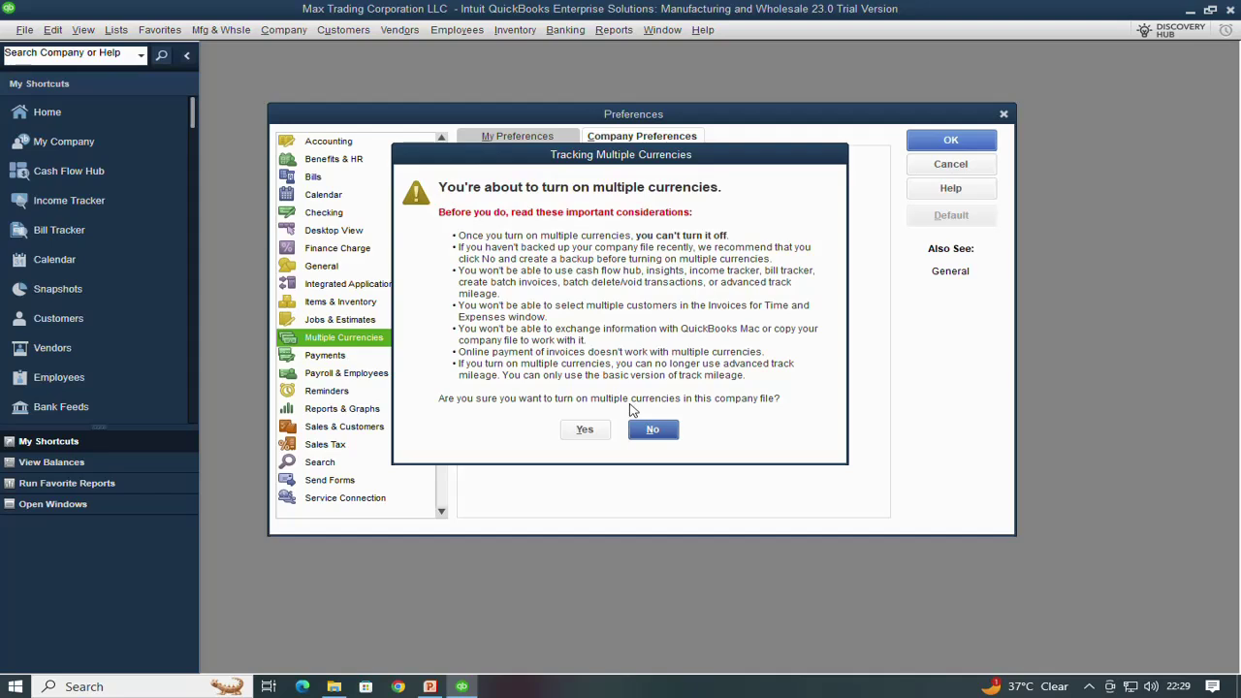
{"action": "left_click", "coordinate": [583, 430]}
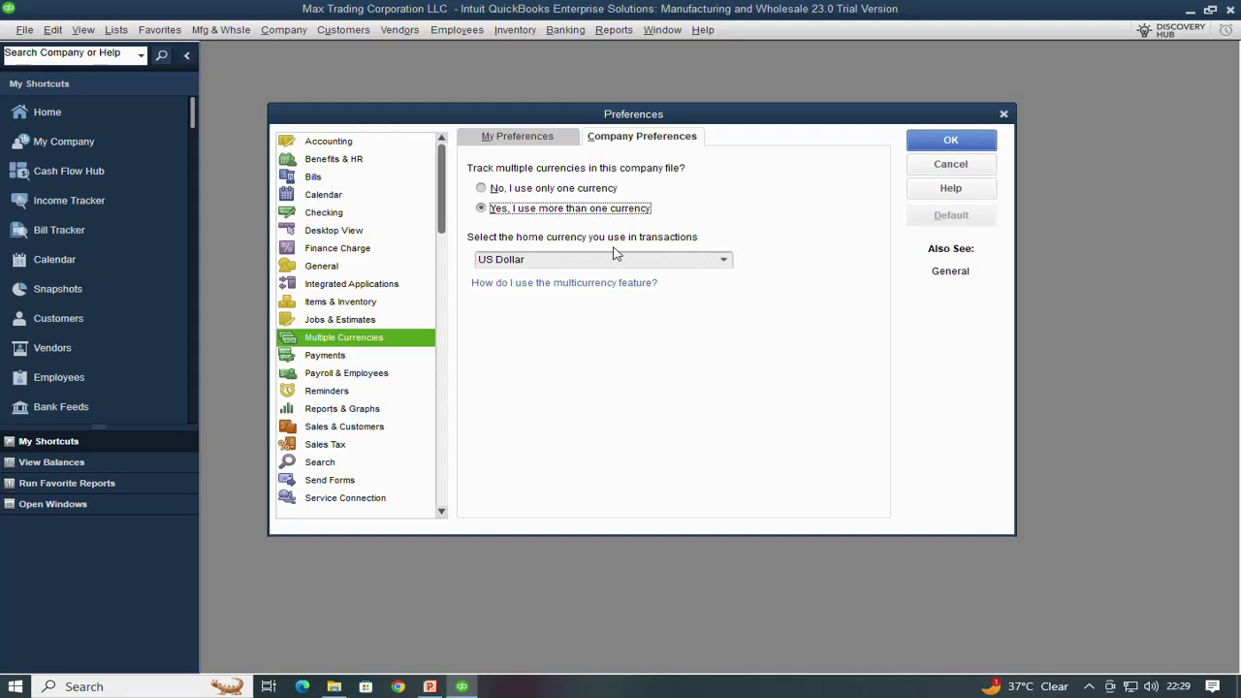
{"action": "left_click", "coordinate": [725, 262]}
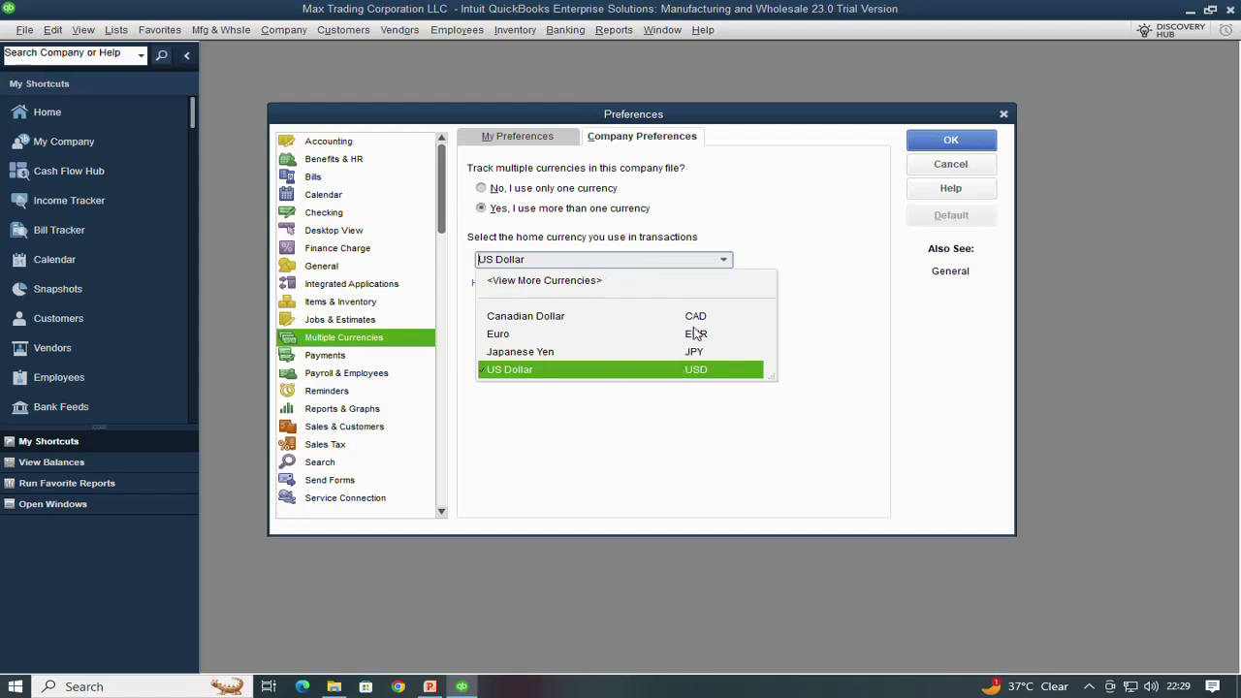
{"action": "left_click", "coordinate": [532, 283]}
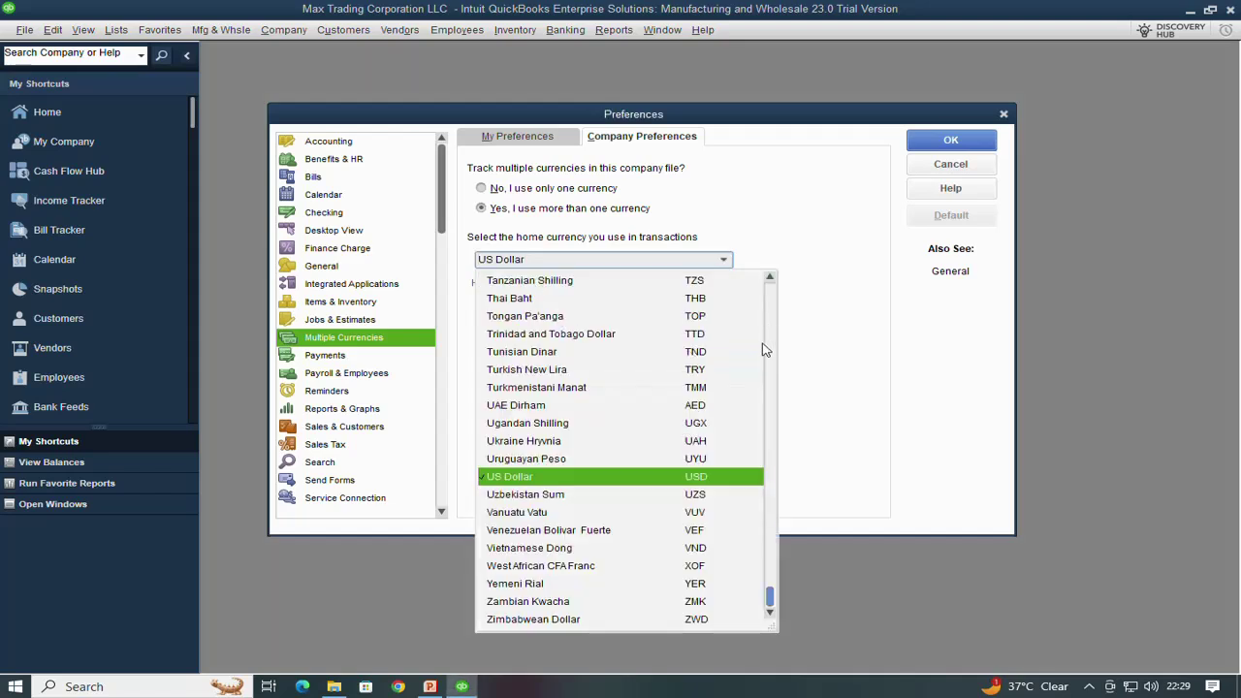
{"action": "left_click", "coordinate": [515, 412]}
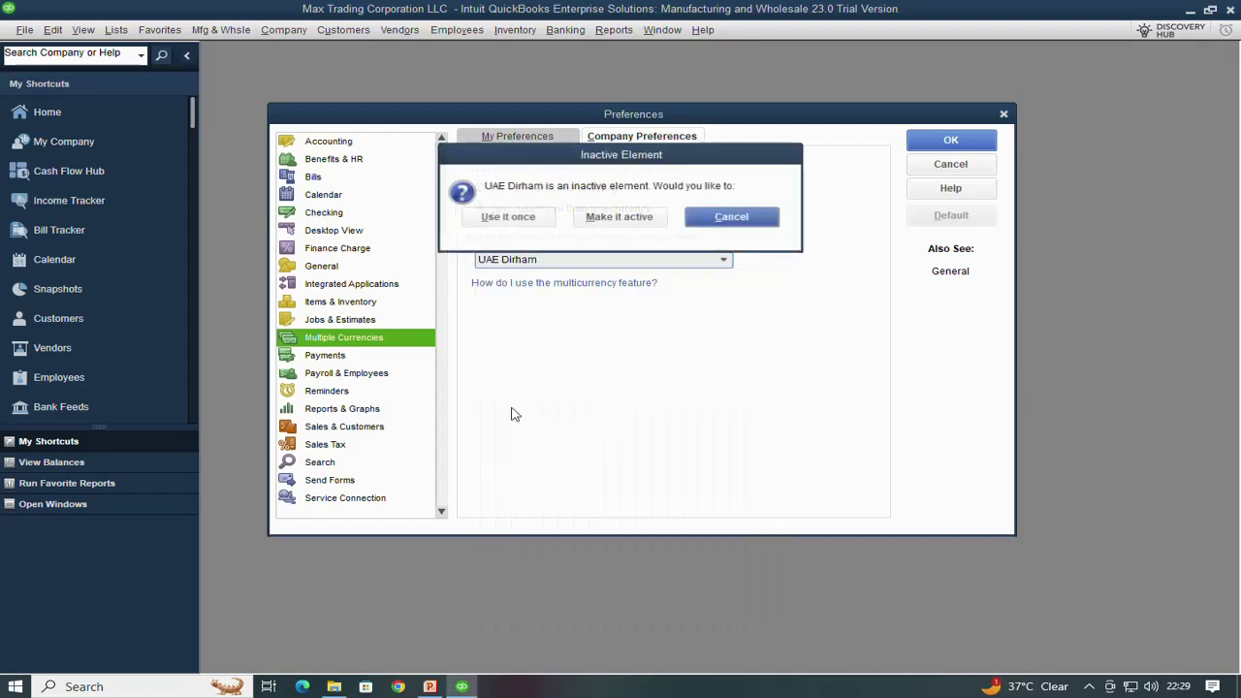
{"action": "left_click", "coordinate": [617, 220]}
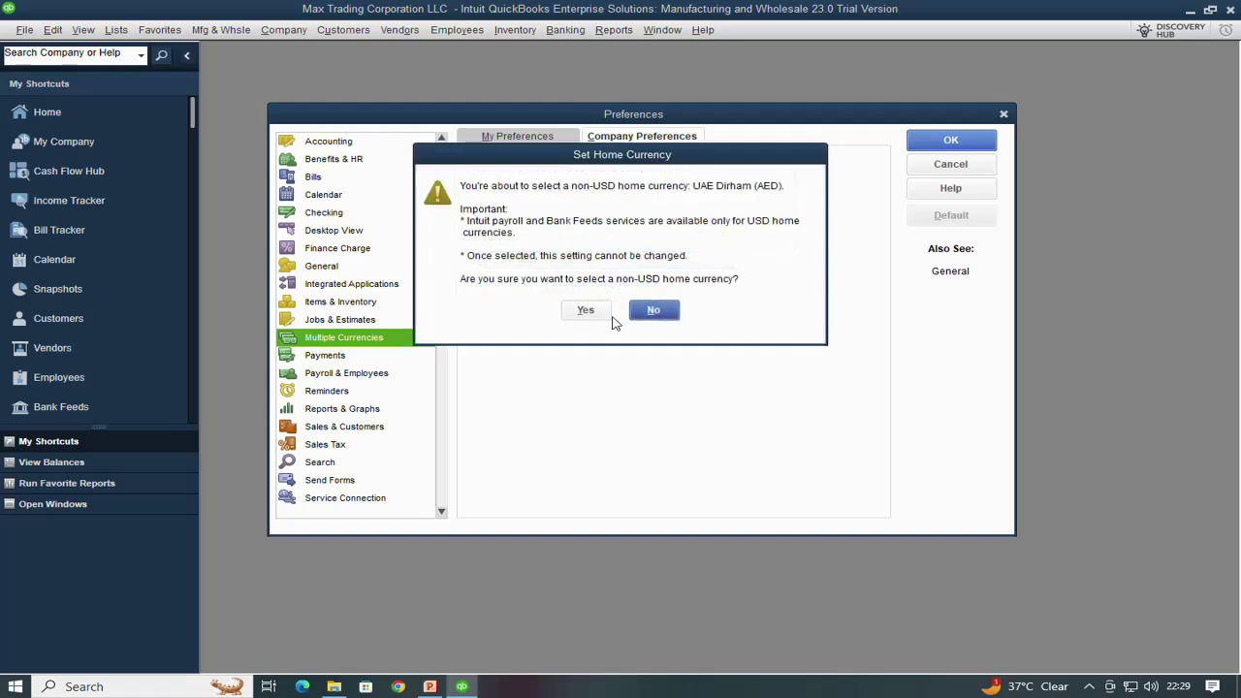
{"action": "left_click", "coordinate": [585, 312]}
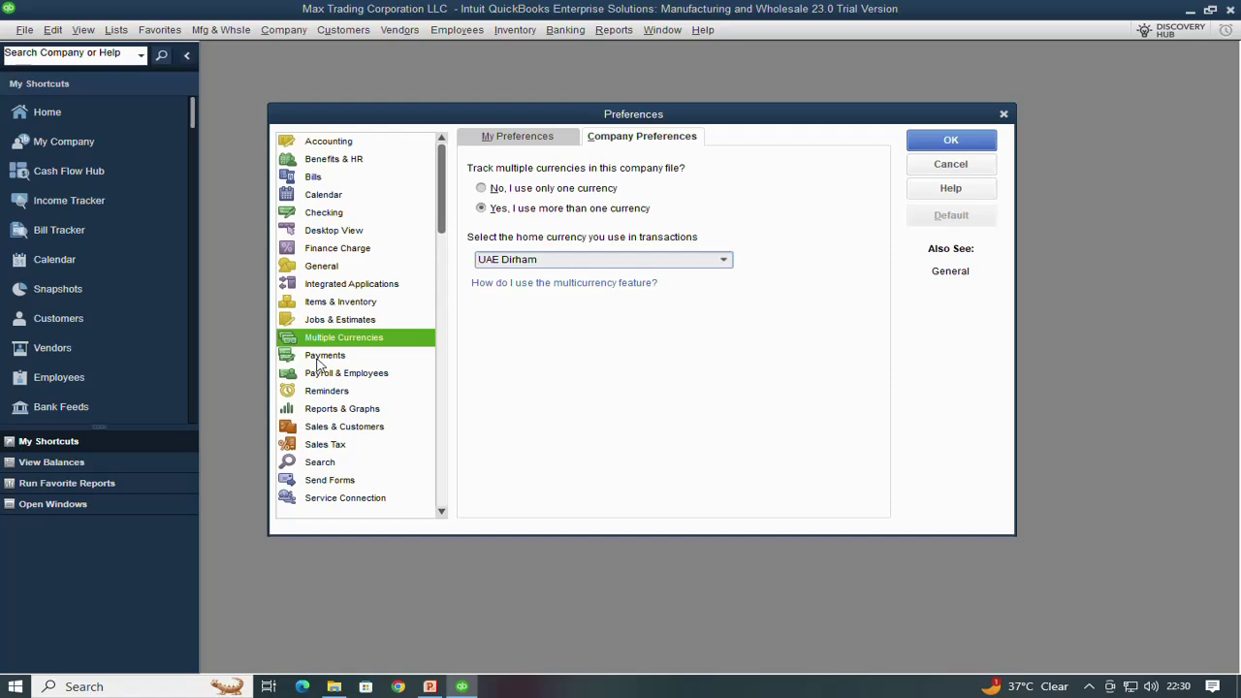
Save the multicurrency changes, acknowledge the company file reopening, and reach Payments preferences
{"action": "left_click", "coordinate": [324, 357]}
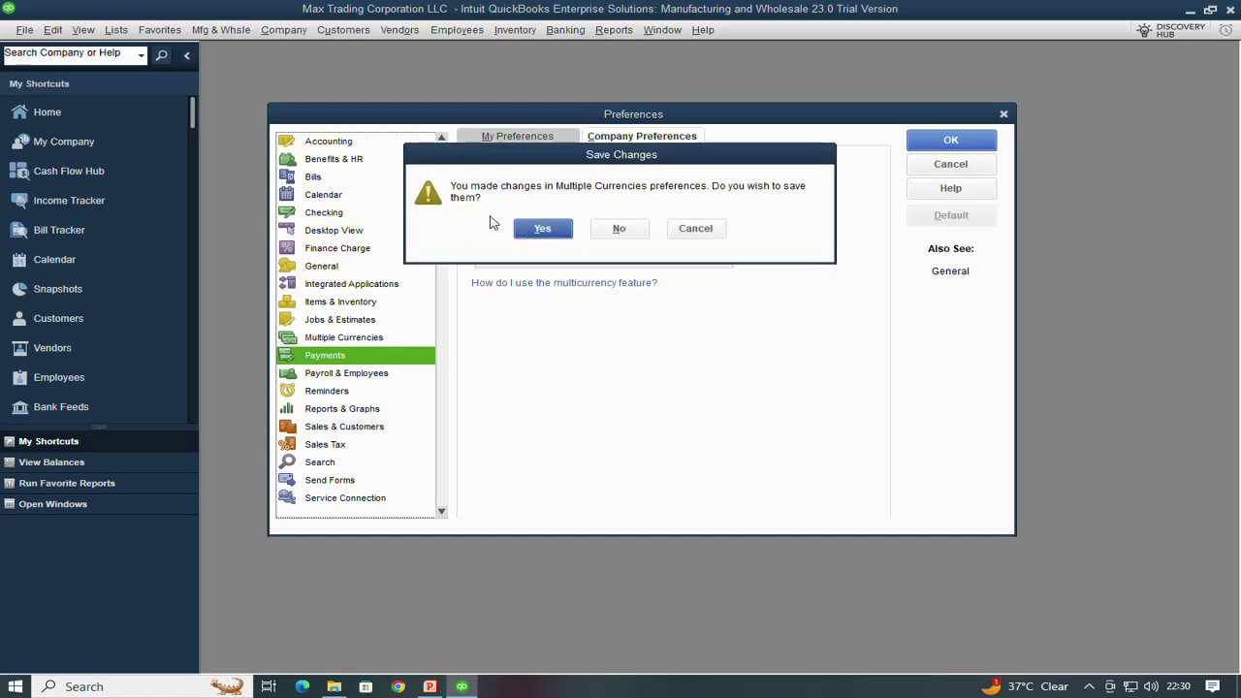
{"action": "left_click", "coordinate": [528, 231]}
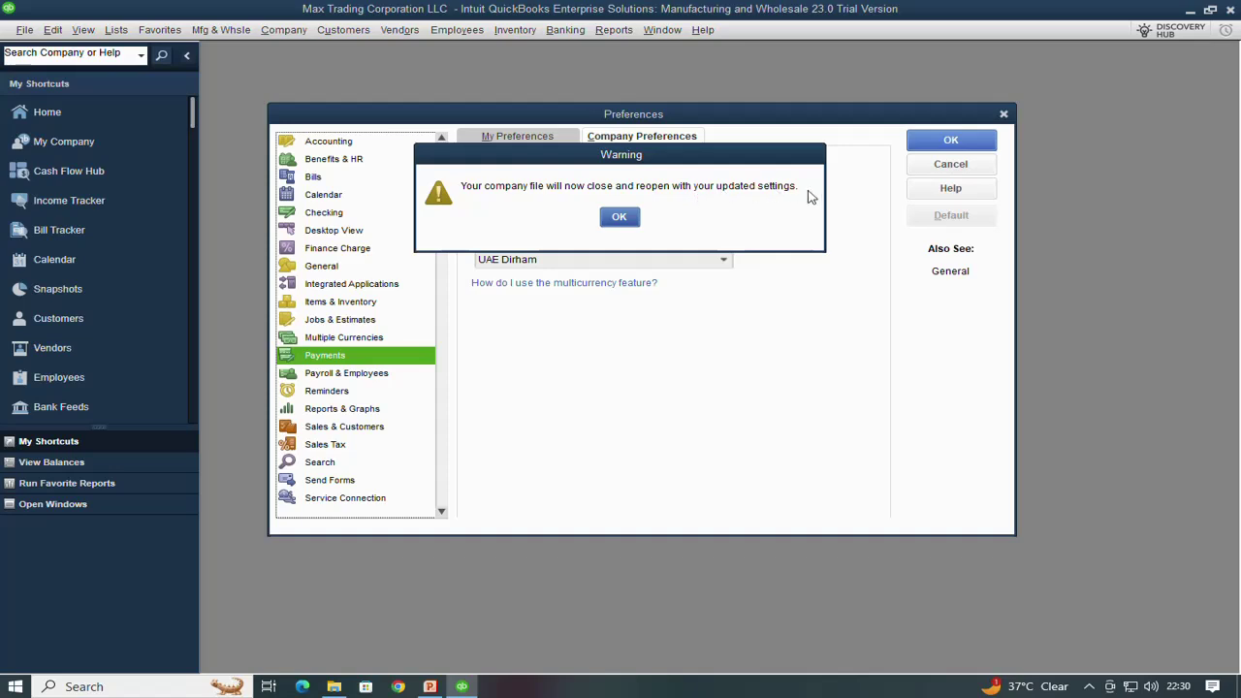
{"action": "left_click", "coordinate": [619, 217]}
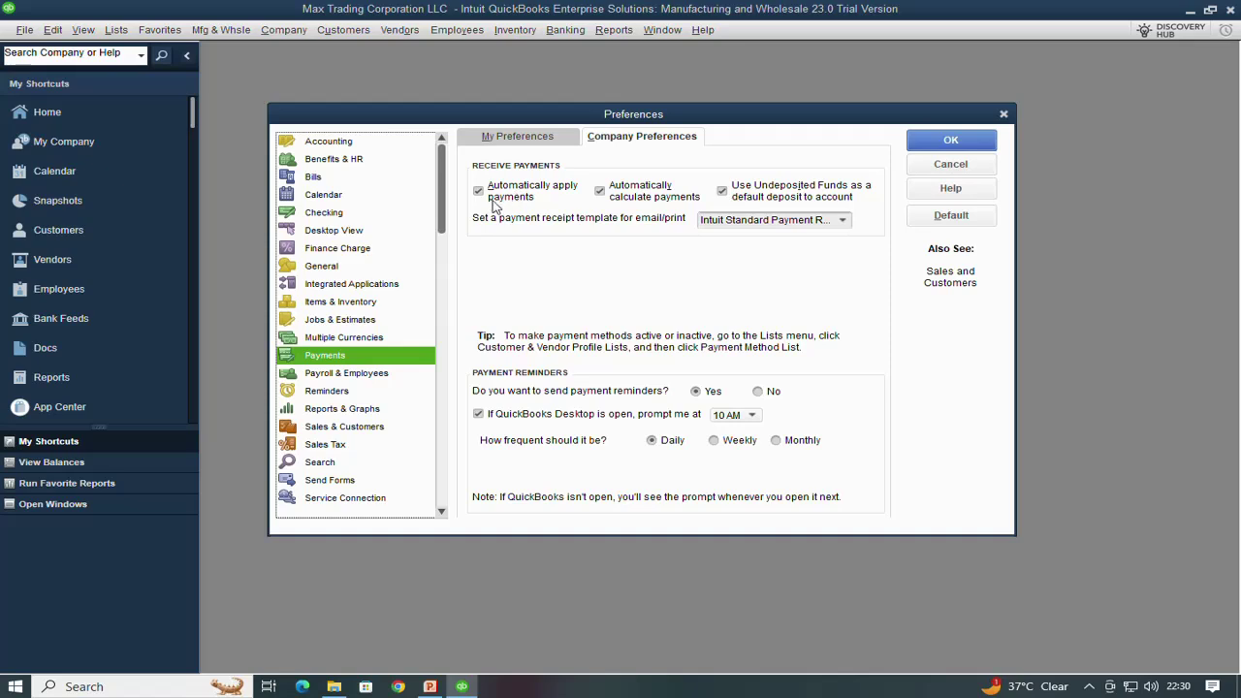
Keep payment reminders on at 10 AM, switching the frequency from Daily to Monthly on day 1
{"action": "left_click", "coordinate": [549, 143]}
{"action": "left_click", "coordinate": [613, 138]}
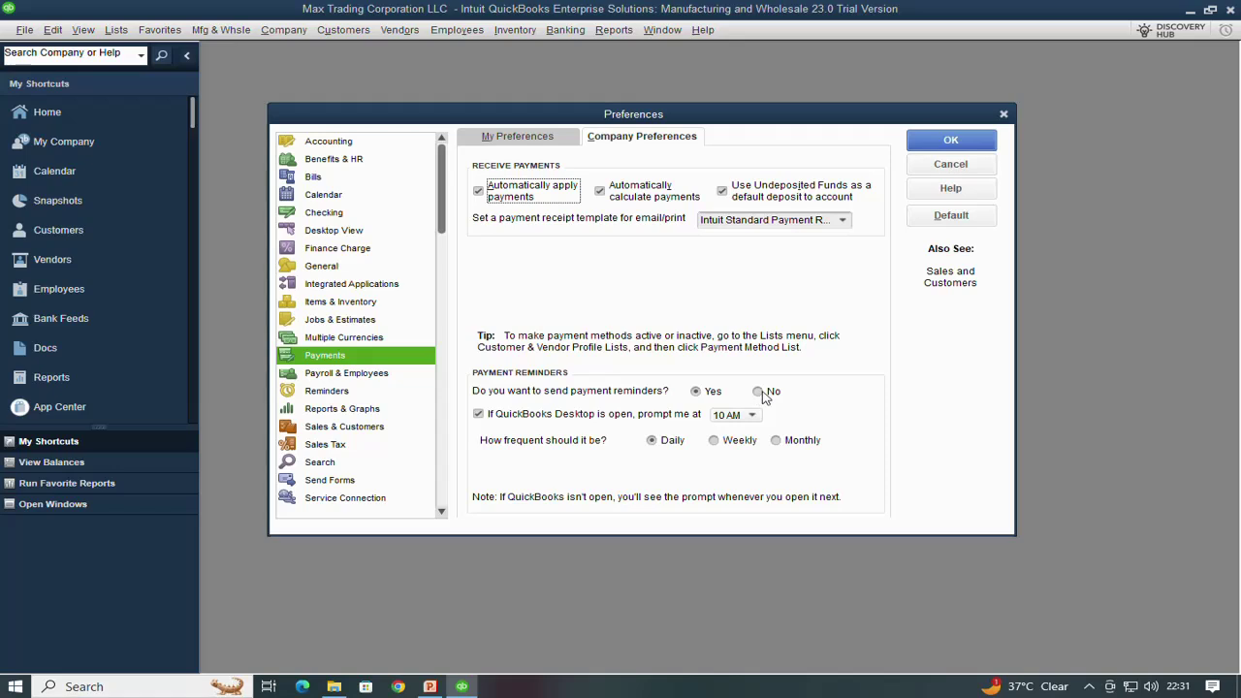
{"action": "left_click", "coordinate": [758, 392]}
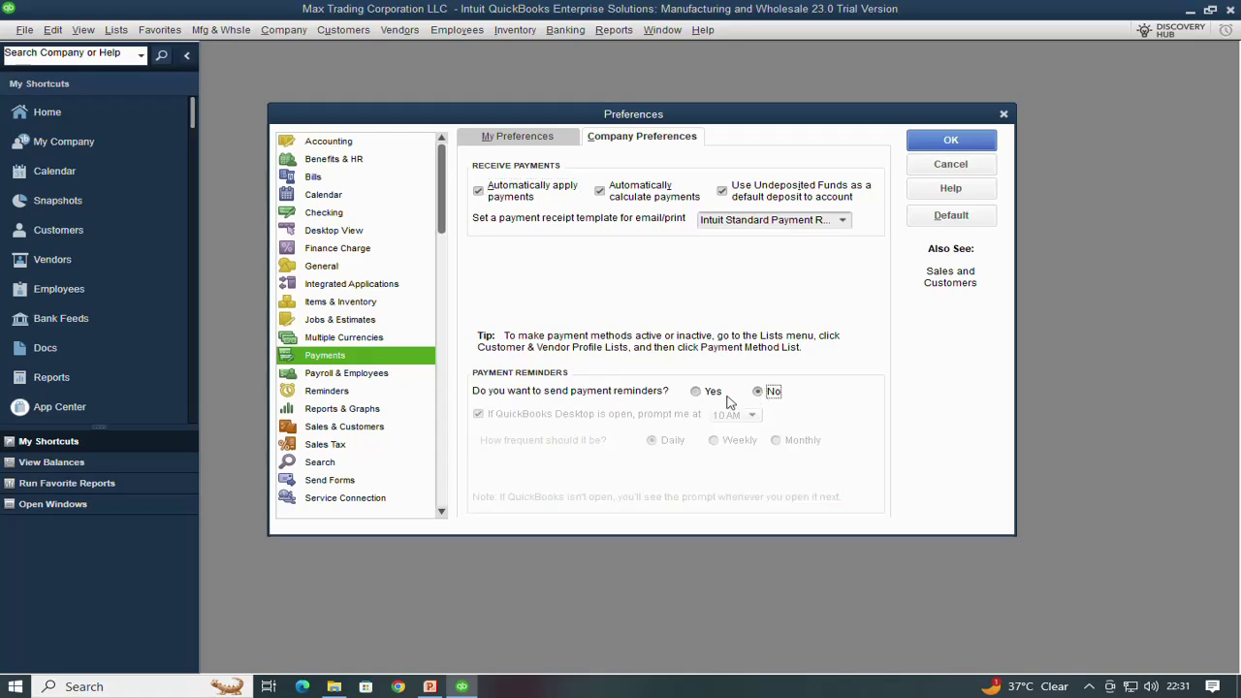
{"action": "left_click", "coordinate": [697, 392]}
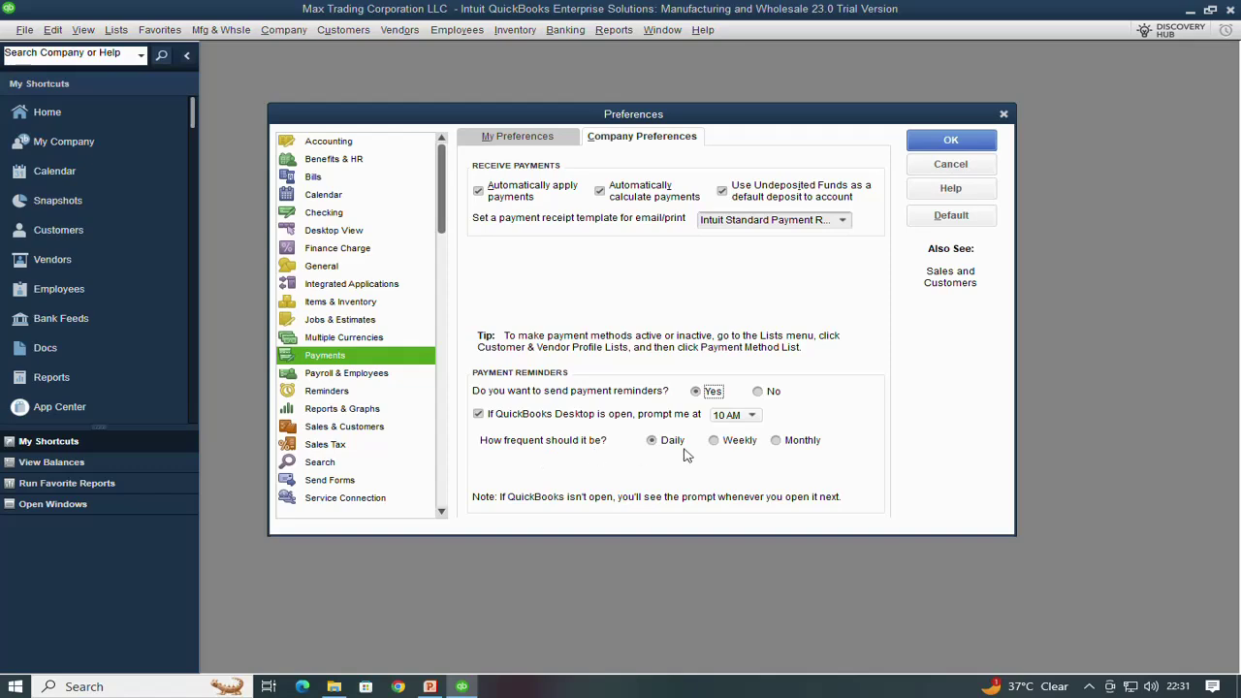
{"action": "left_click", "coordinate": [724, 444]}
{"action": "left_click", "coordinate": [778, 442]}
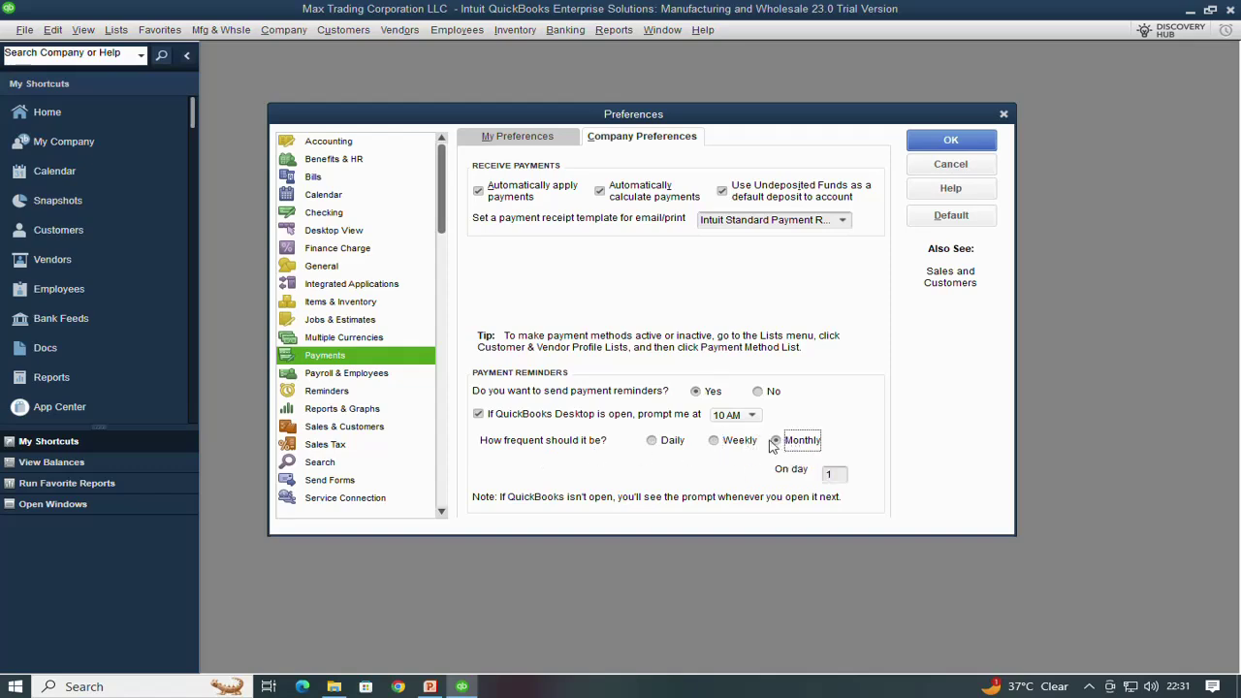